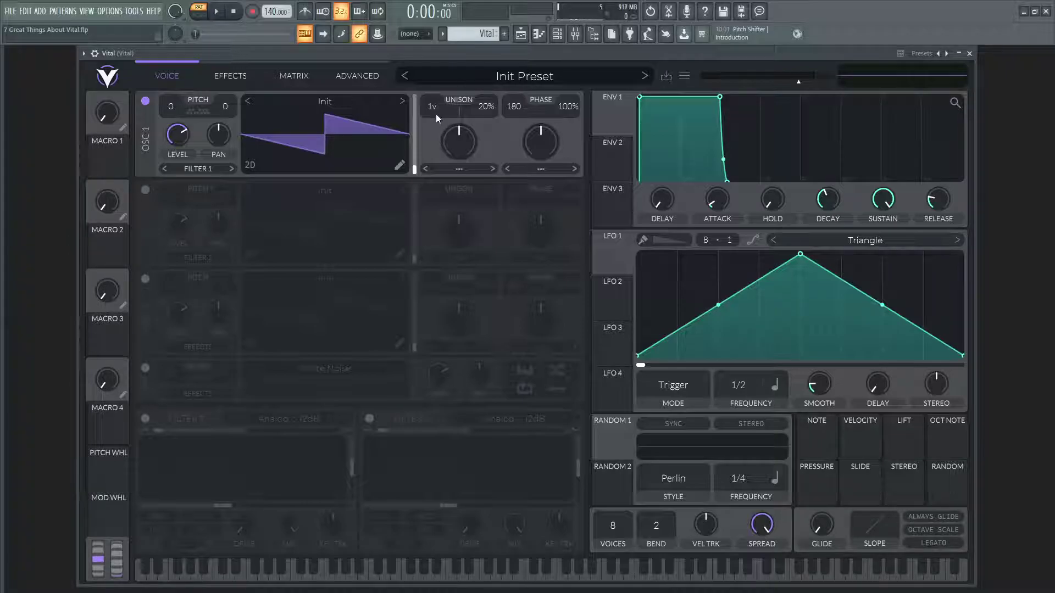
- Set oscillator 1 to 16 unison voices and turn on Filter 1
drag(433, 110, 434, 94)
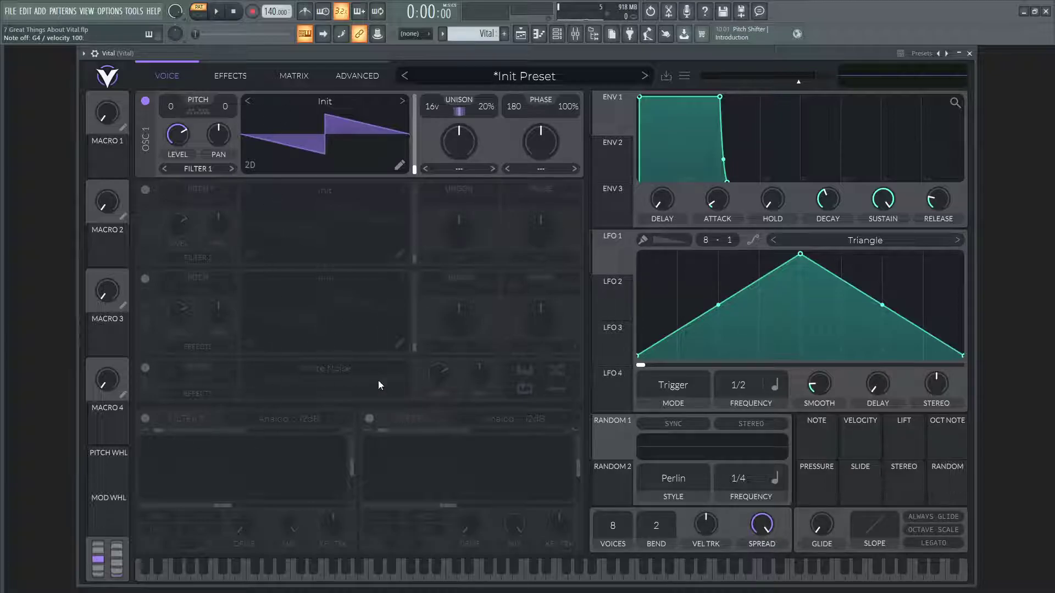
click(145, 418)
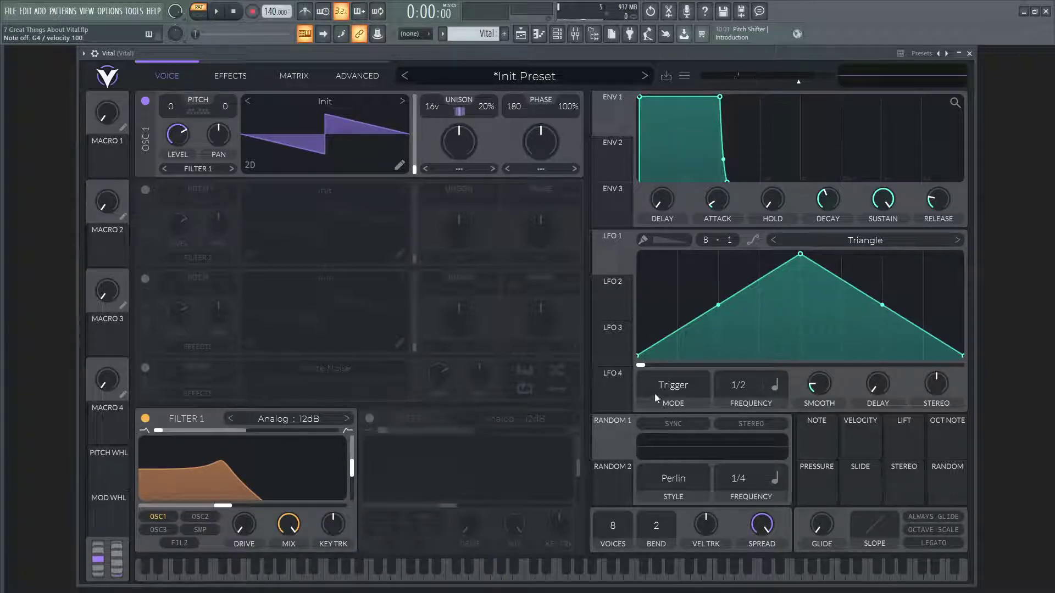
- Assign LFO 1 to Filter 1's cutoff and adjust the modulation amount
drag(609, 256, 243, 495)
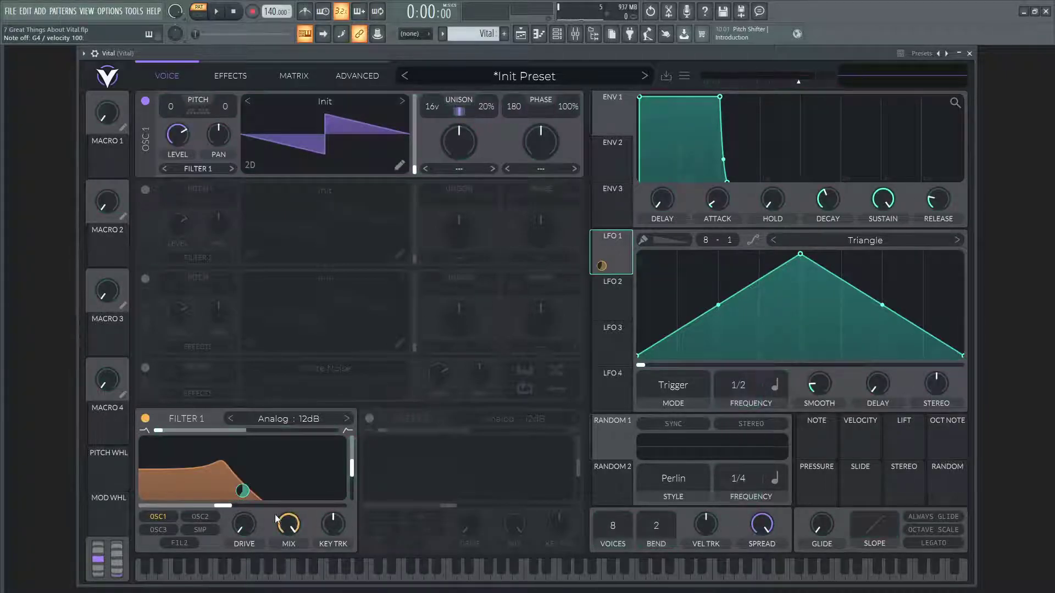
mouse_move(247, 499)
mouse_move(242, 491)
mouse_down()
mouse_move(242, 516)
mouse_move(242, 476)
mouse_up()
right_click(242, 491)
click(266, 515)
drag(245, 496, 228, 505)
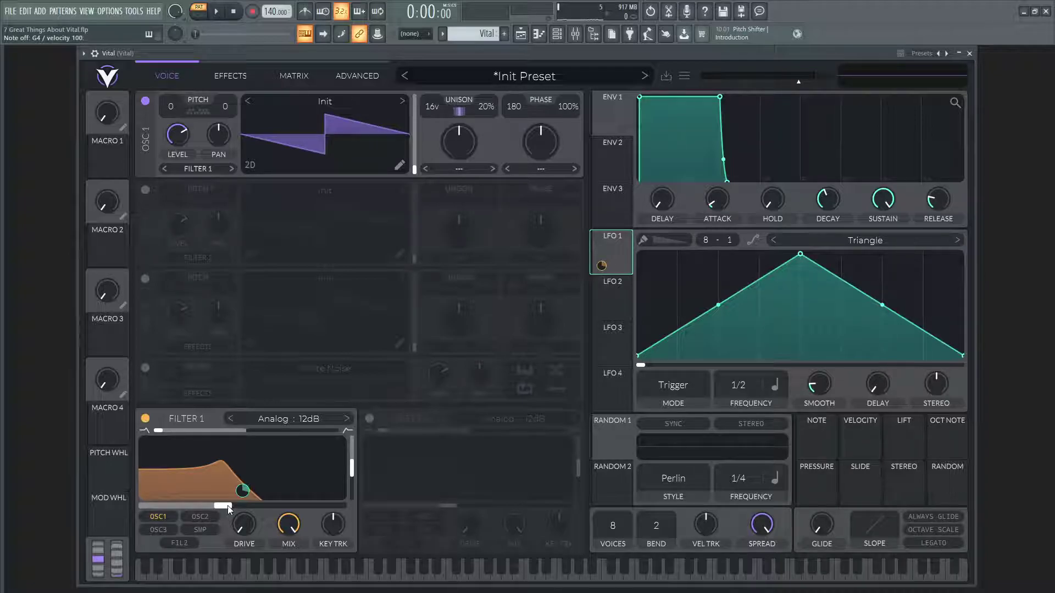
- Raise Filter 1's cutoff in two stages and set LFO 1's stereo offset to 0.5 before reducing it to a smaller amount
drag(229, 509, 281, 509)
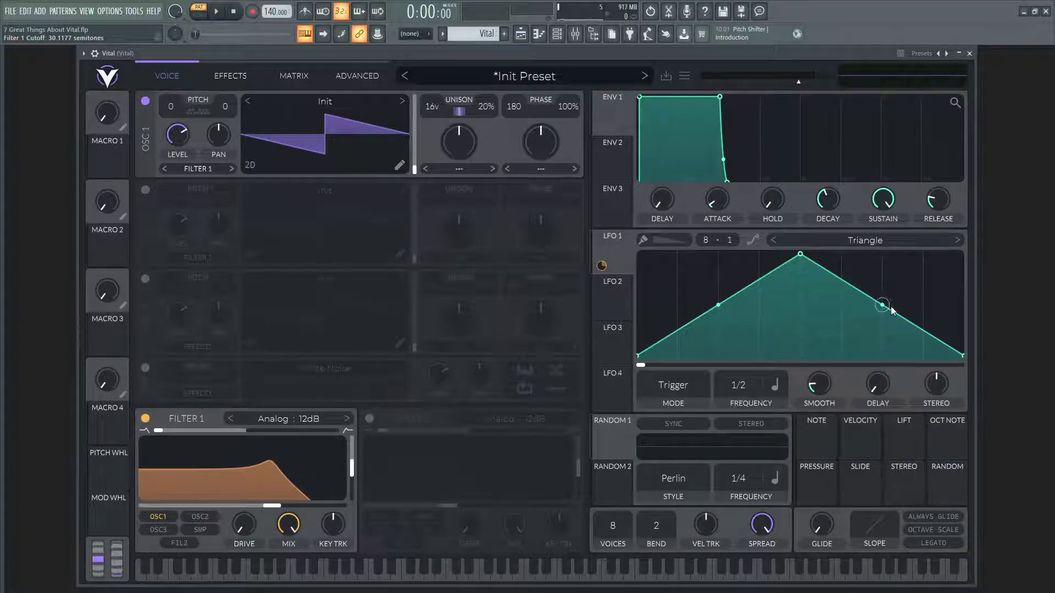
drag(937, 387, 929, 195)
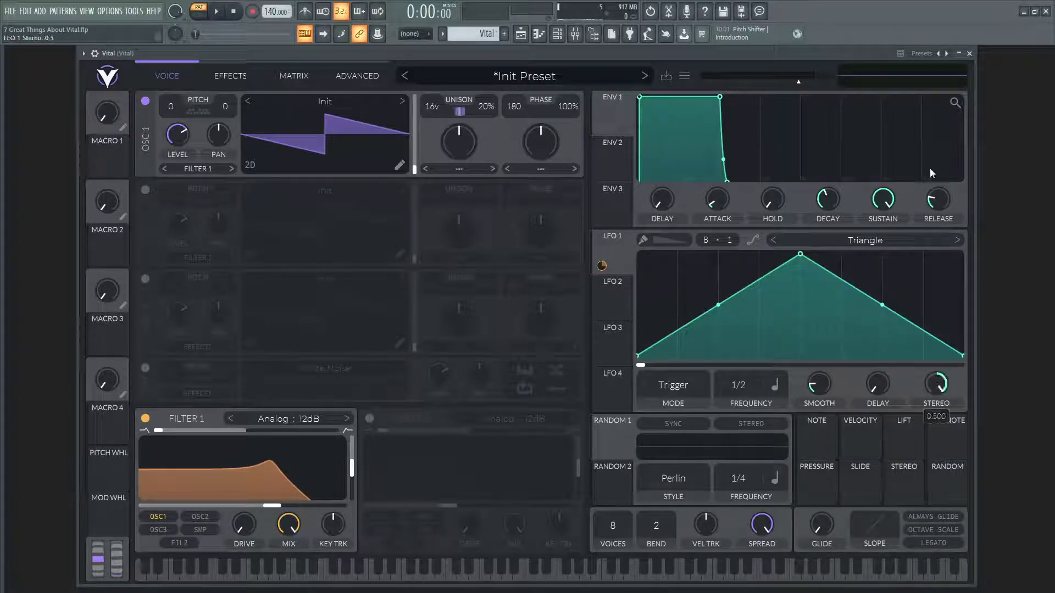
key(b)
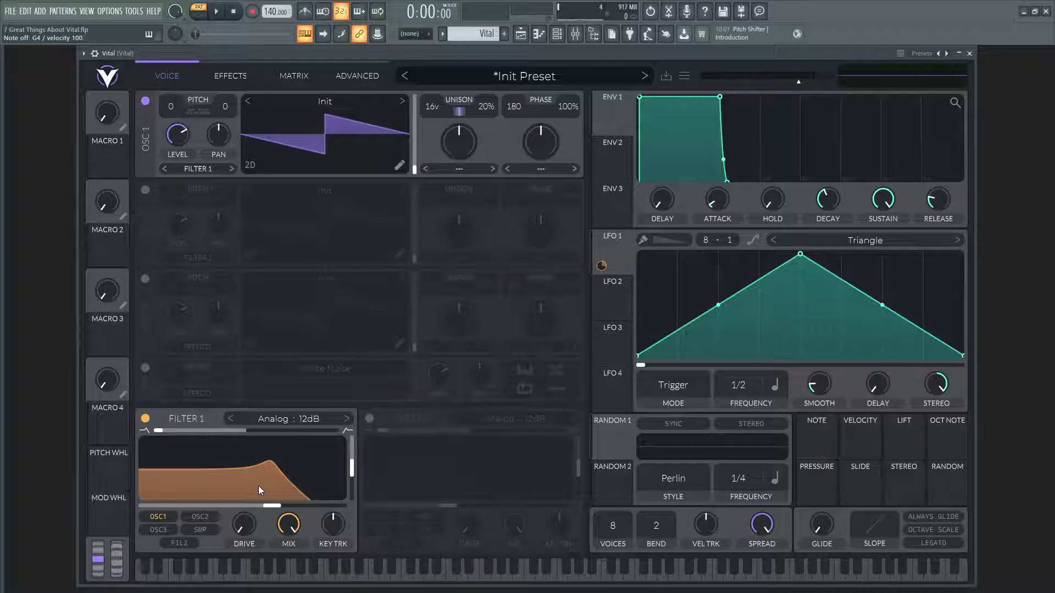
drag(265, 506, 303, 506)
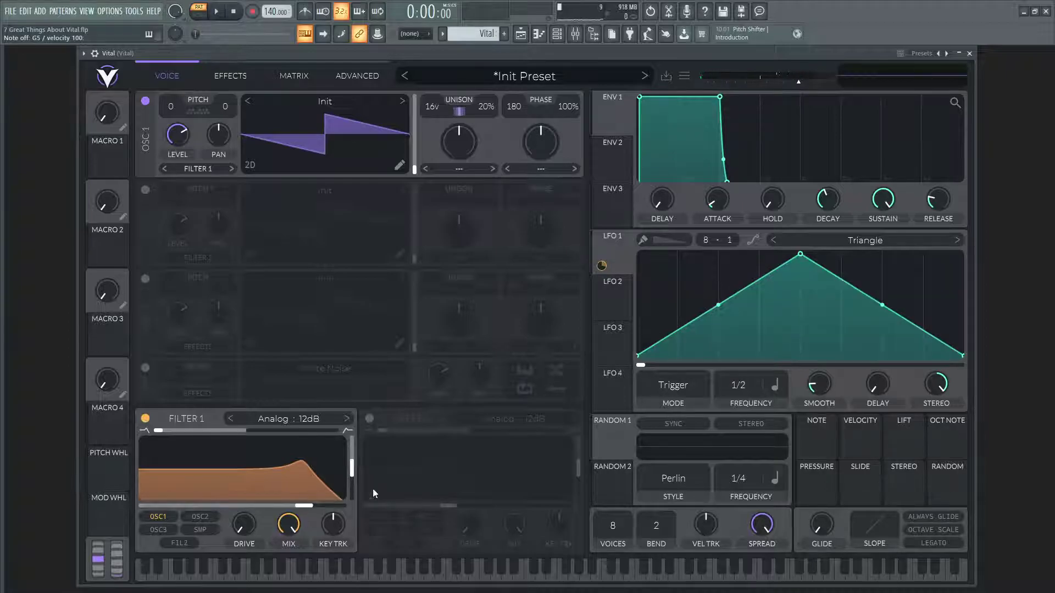
drag(936, 385, 948, 431)
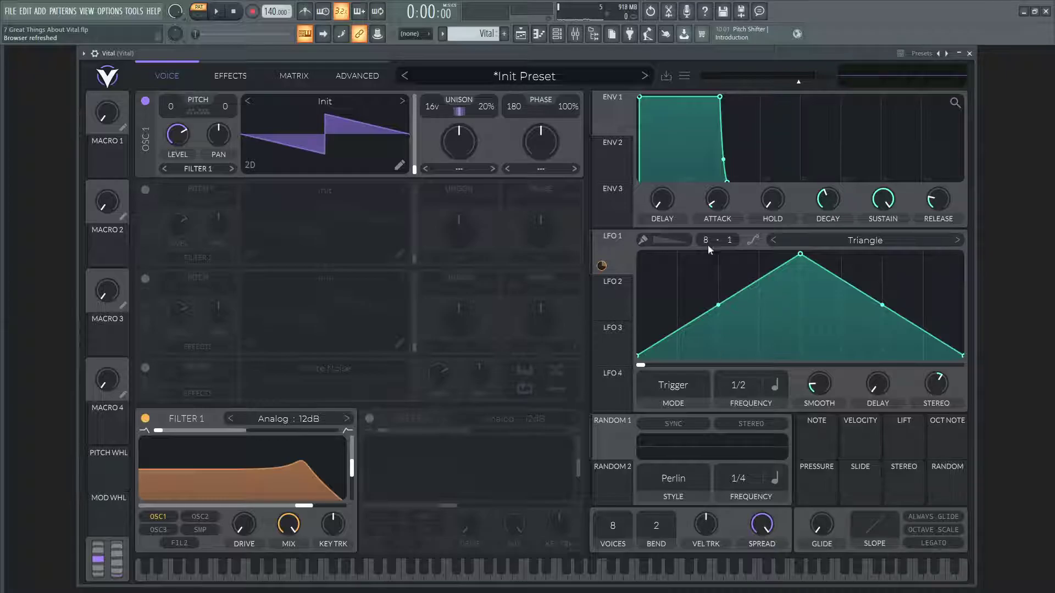
- Turn on oscillator 2, oscillator 3 and the White Noise sampler
click(145, 190)
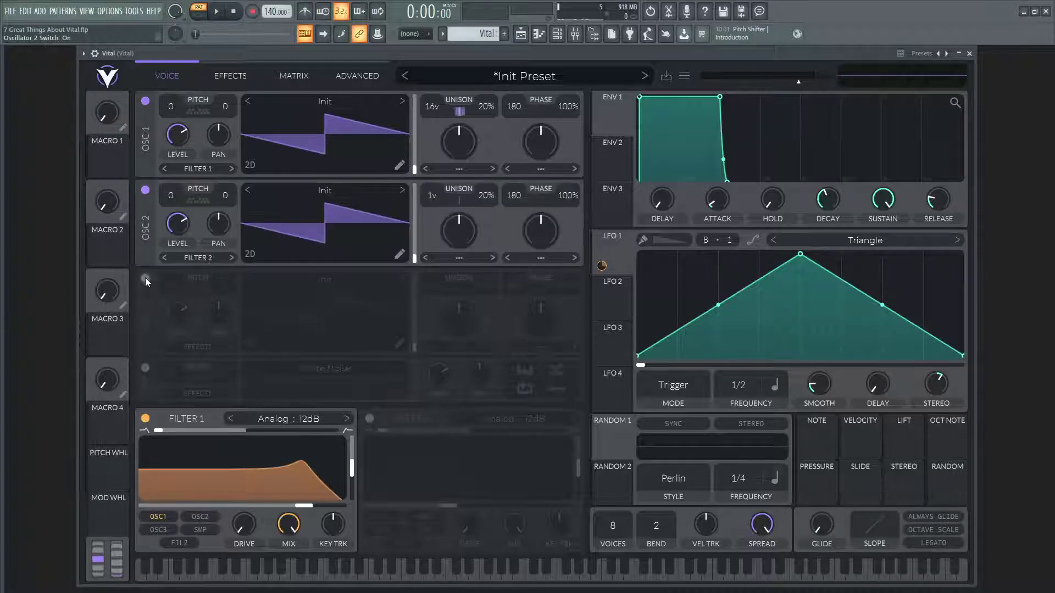
click(145, 278)
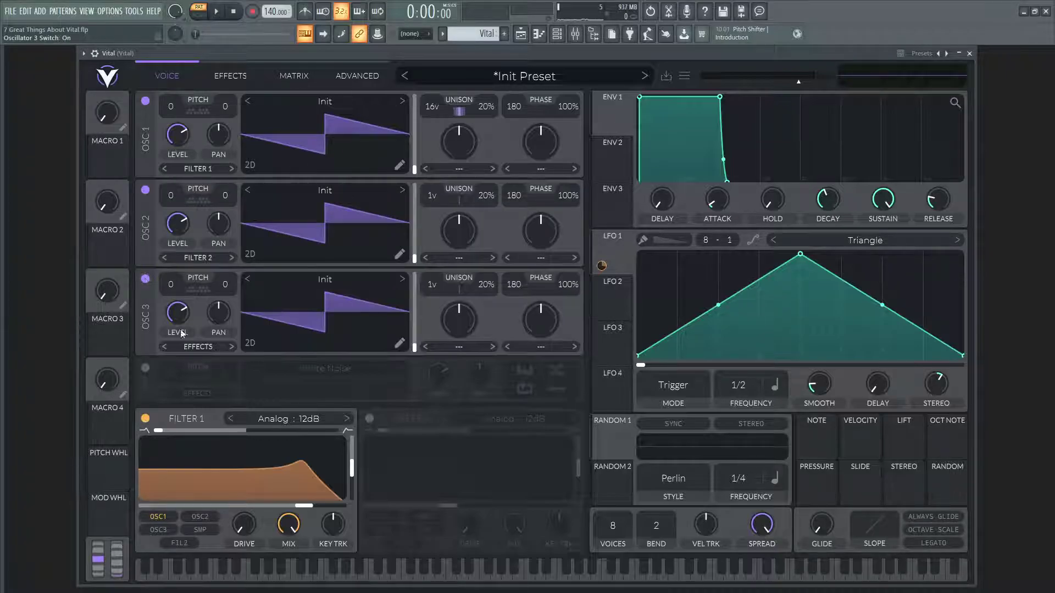
click(145, 368)
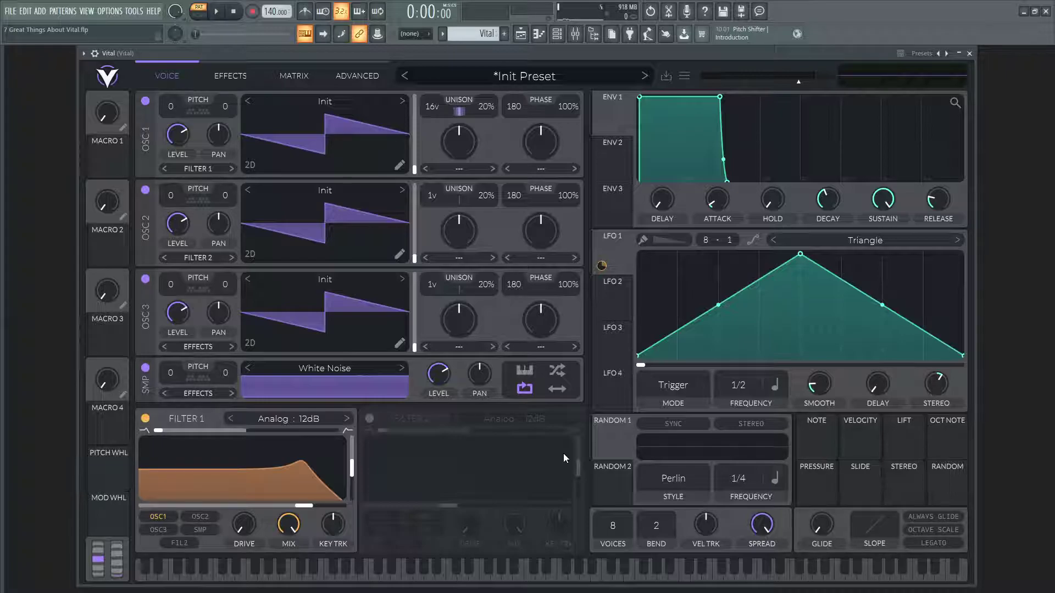
- View the plugin's version and window size options, and reset the synth to the initialized preset
click(108, 81)
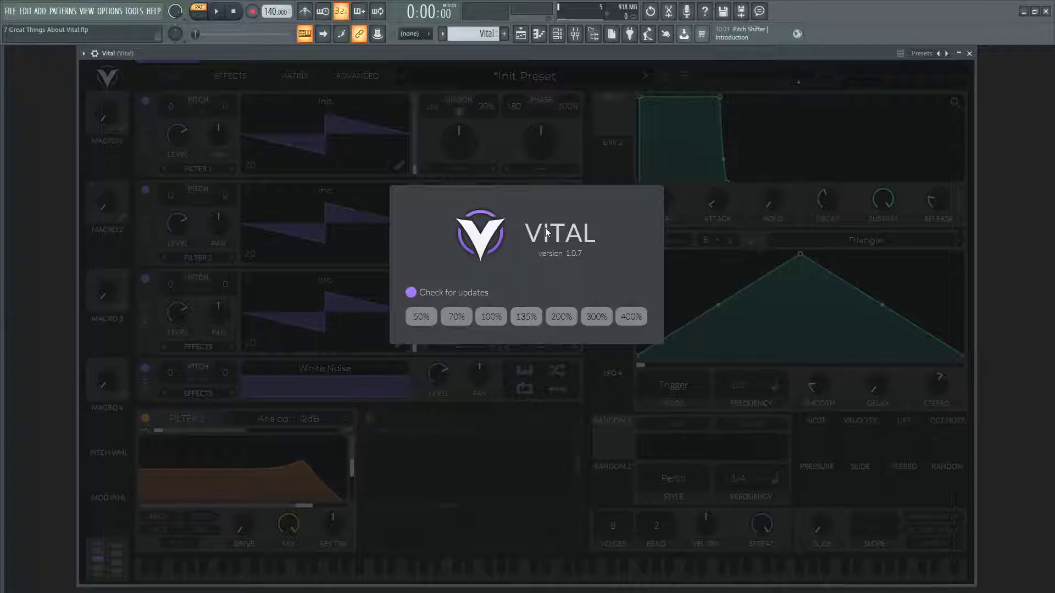
click(415, 71)
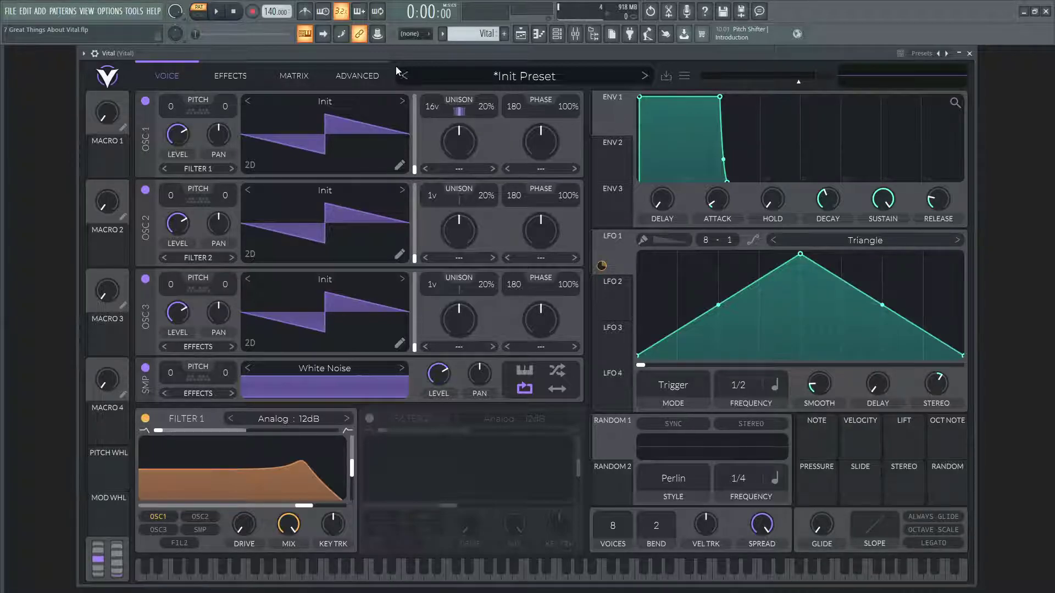
click(683, 76)
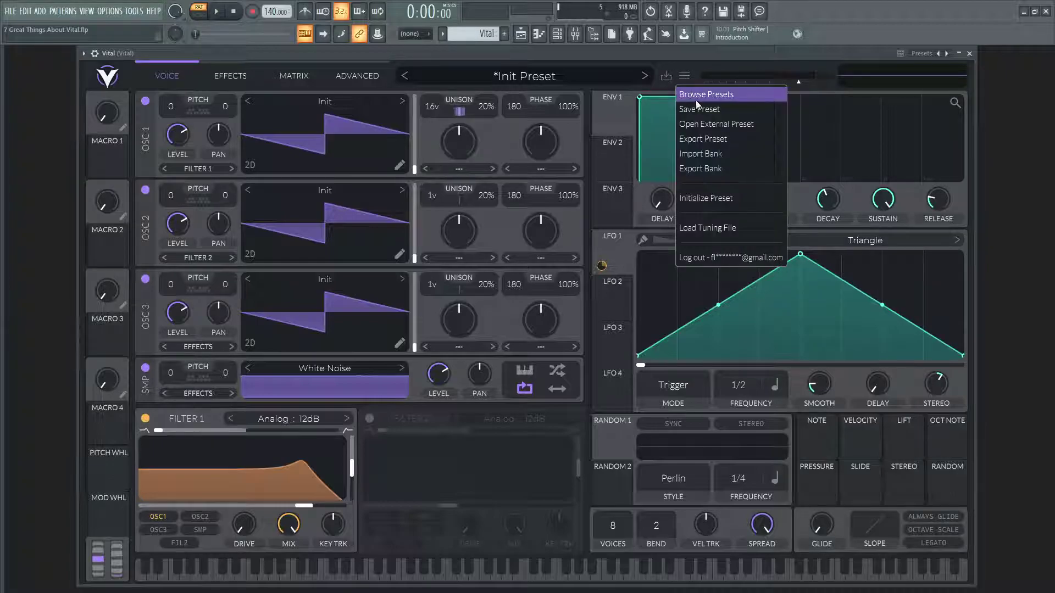
click(703, 196)
- View oscillator 1's waveform in the wavetable editor and check its phase distortion choices
click(399, 164)
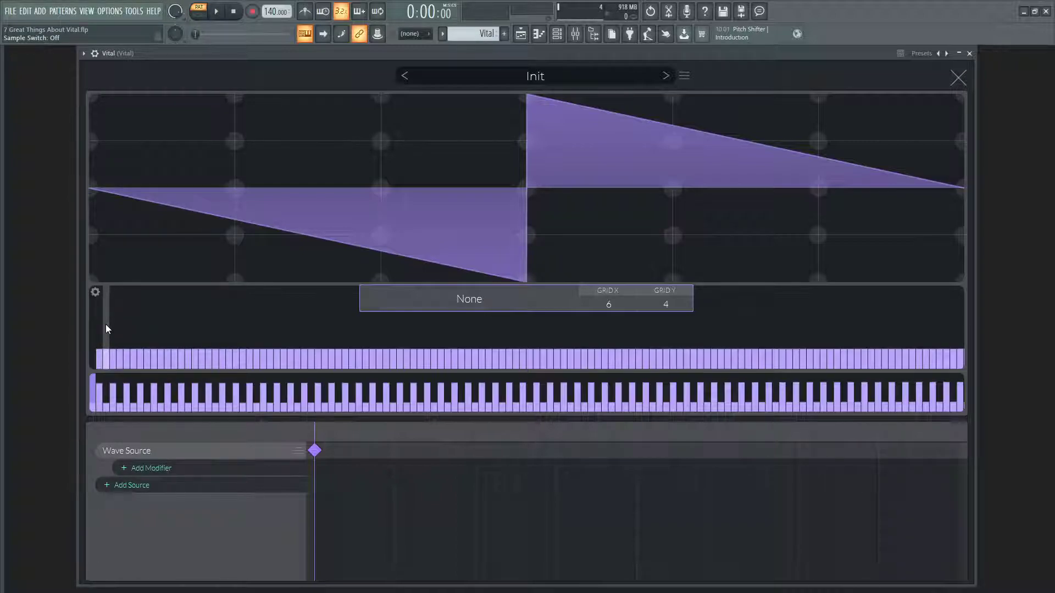
click(958, 78)
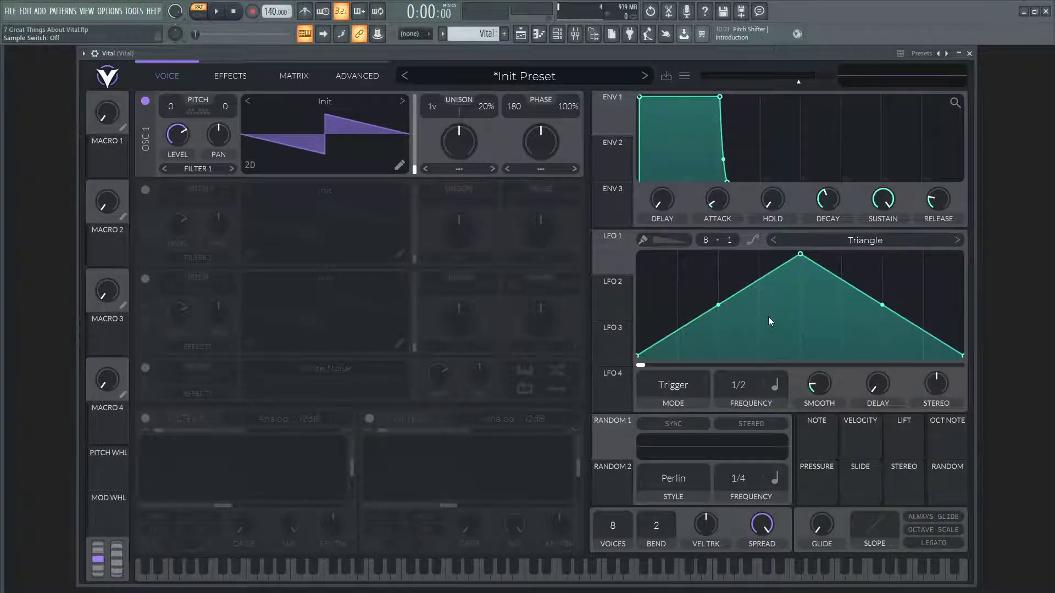
click(521, 169)
click(357, 216)
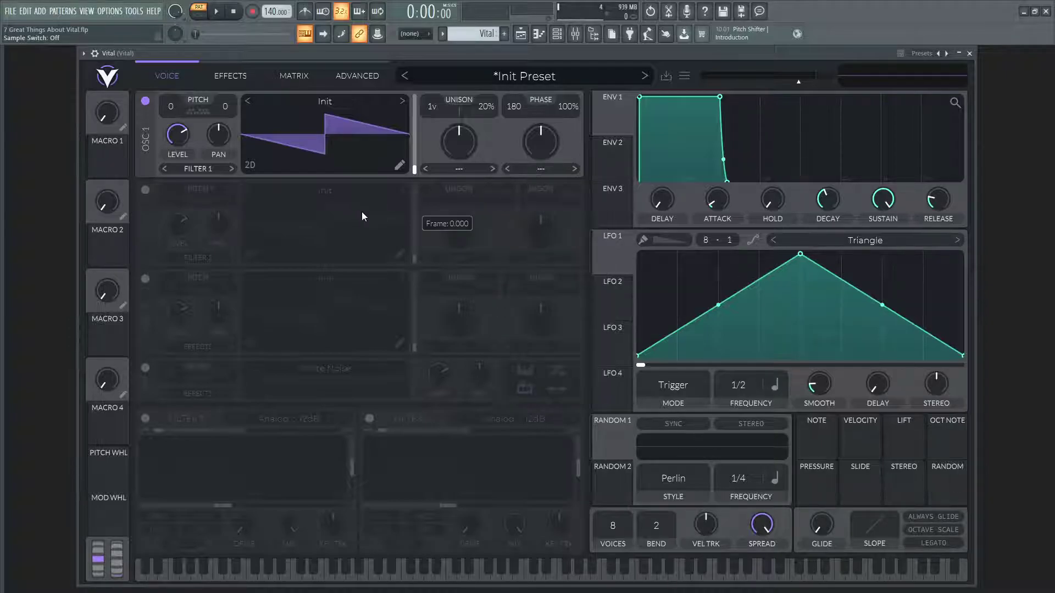
- Load the Basic Shapes wavetable into oscillator 1
click(368, 124)
click(666, 131)
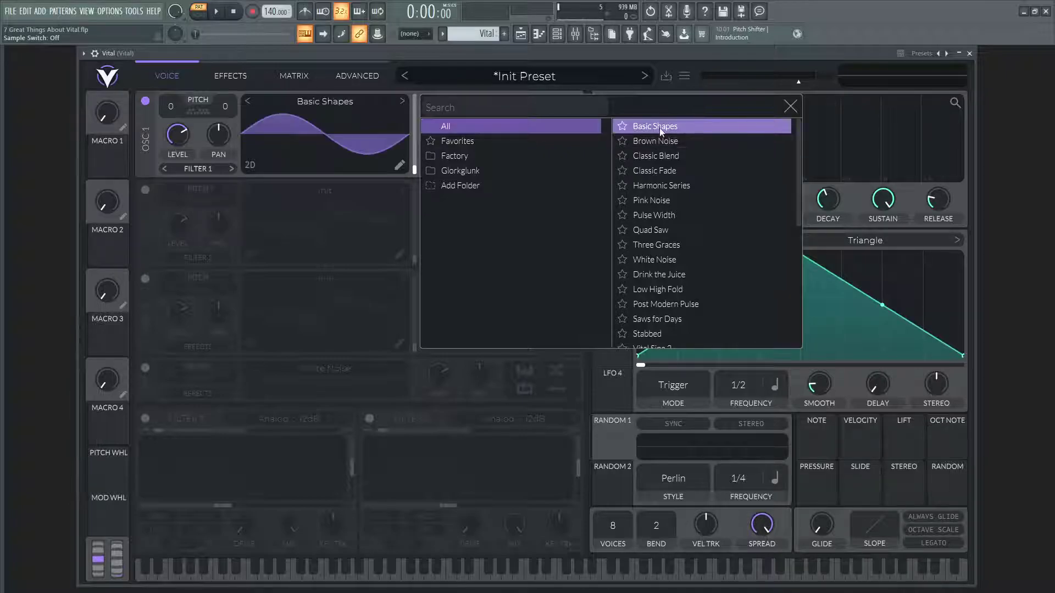
click(790, 106)
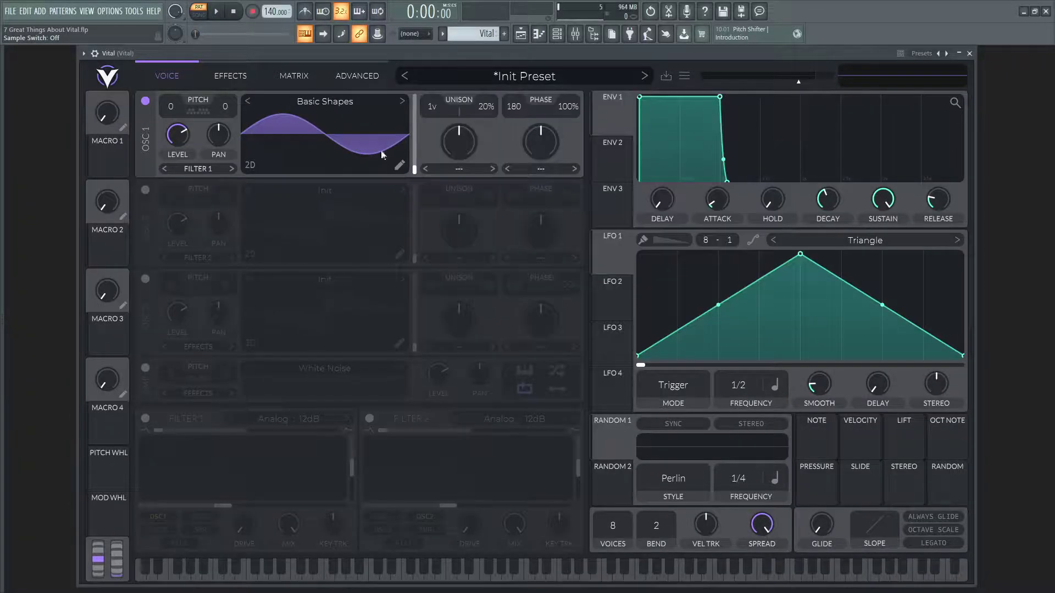
- Turn on oscillator 2 and load the Basic Shapes wavetable into it
click(147, 195)
click(397, 258)
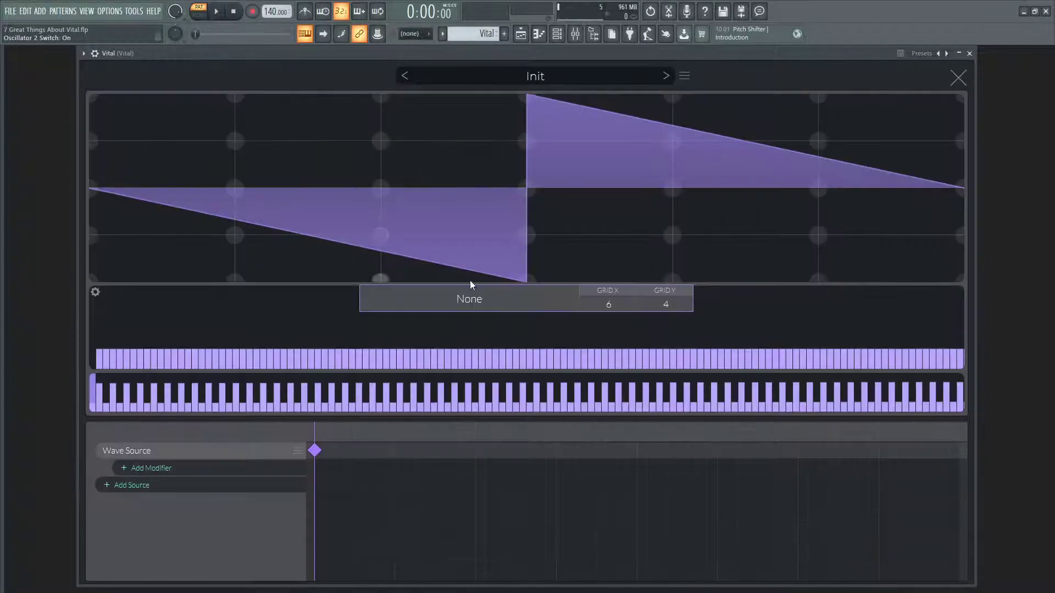
click(957, 79)
click(335, 193)
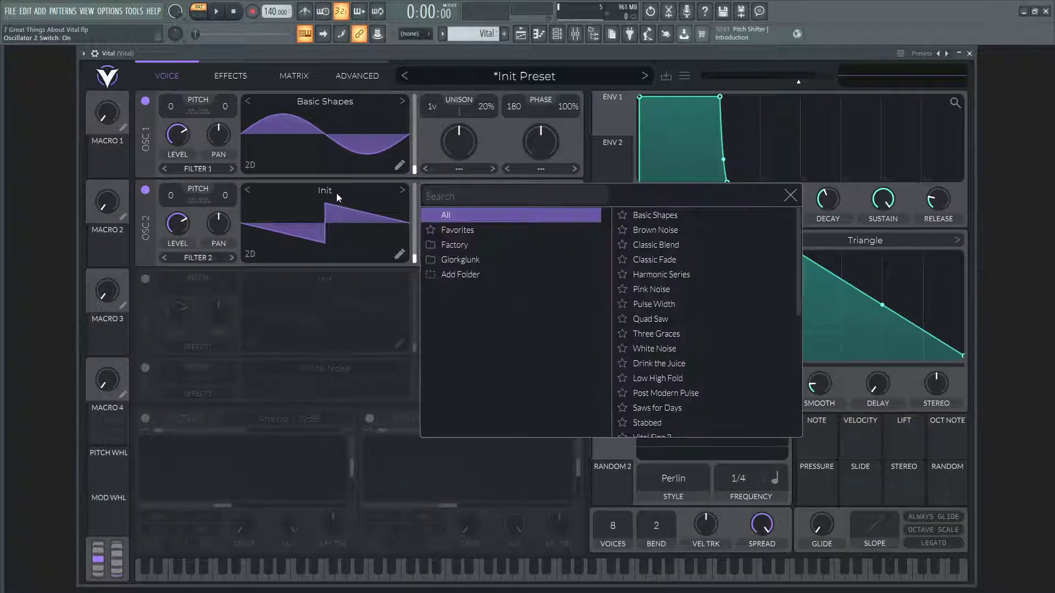
click(692, 217)
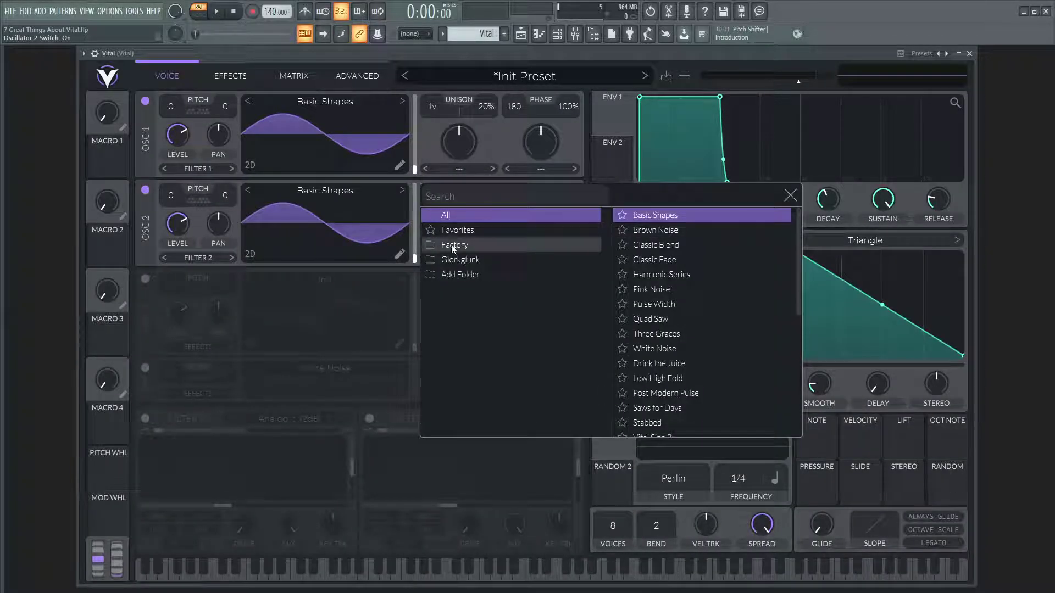
- Add five low-level upper harmonics at scattered frequencies to oscillator 2's sine wave in the wavetable editor
click(403, 252)
click(792, 196)
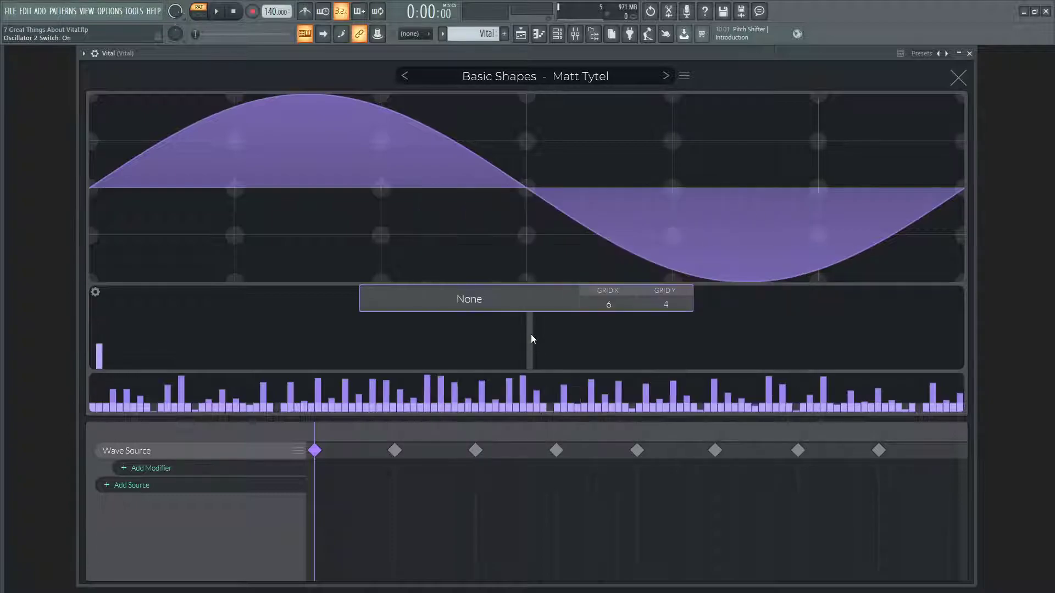
click(371, 356)
click(323, 363)
click(461, 355)
click(488, 362)
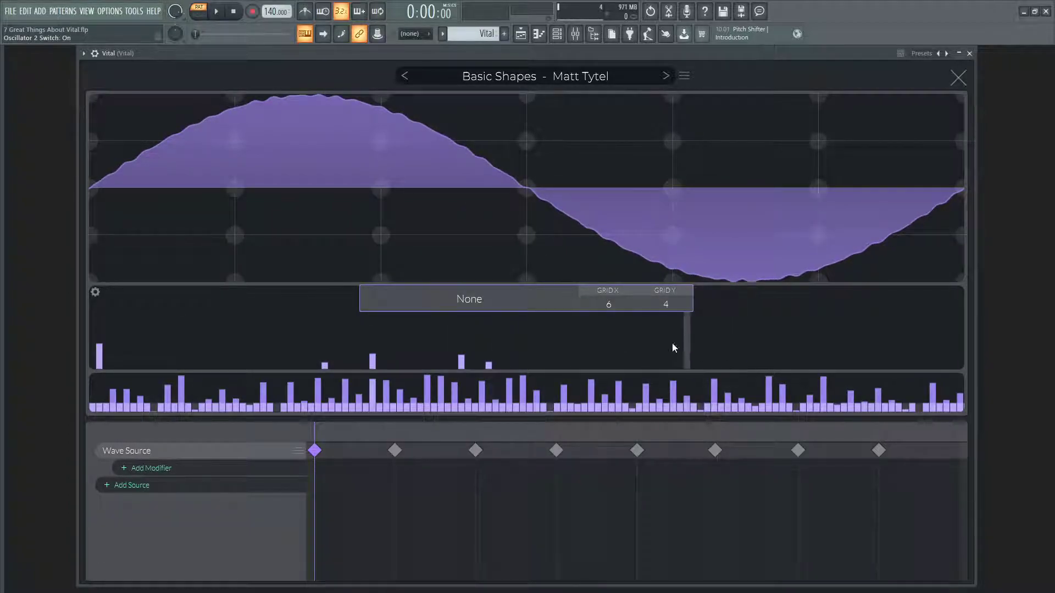
click(195, 356)
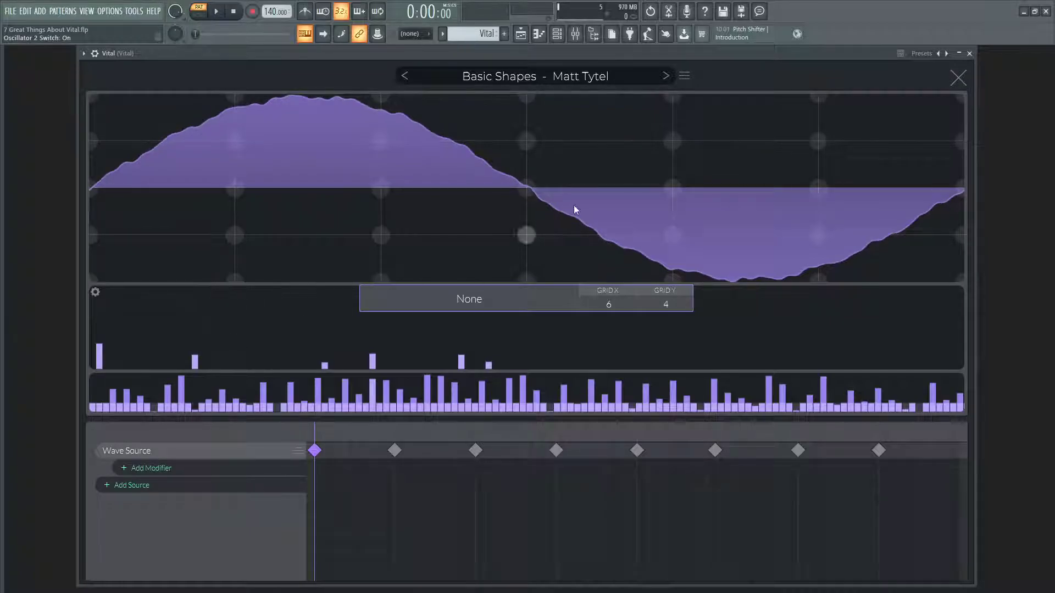
click(958, 77)
- Bring oscillator 2's level down to 0 and set oscillator 1's phase distortion to FM <- Osc 2
drag(177, 223, 196, 511)
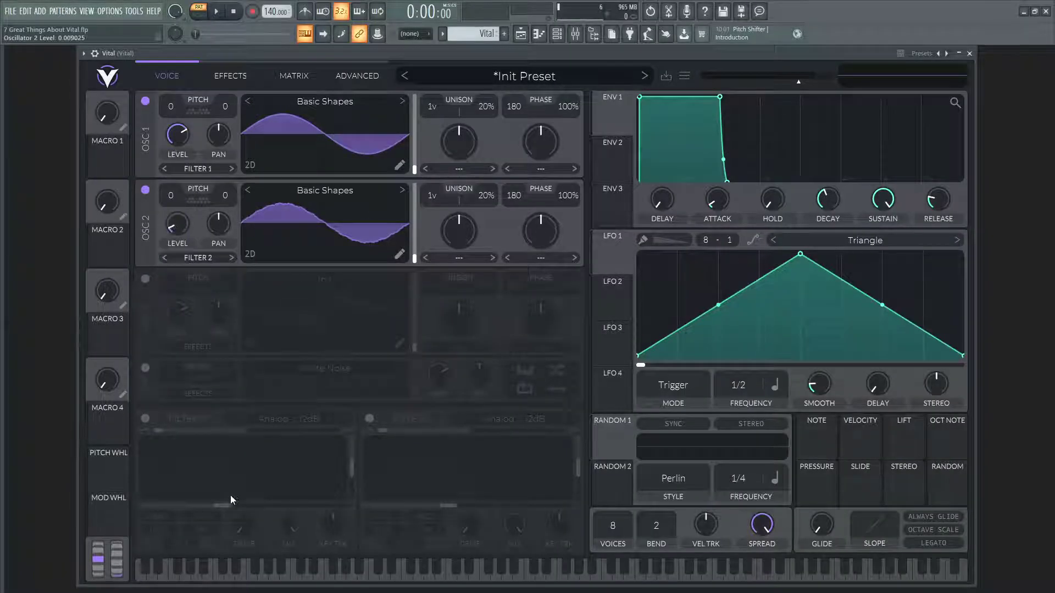
click(536, 169)
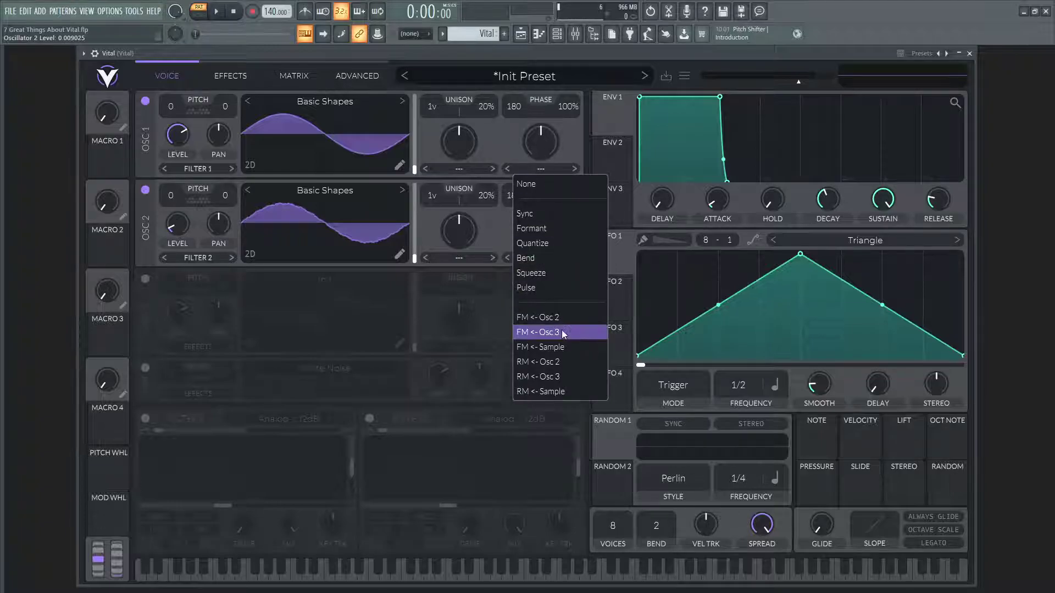
click(536, 319)
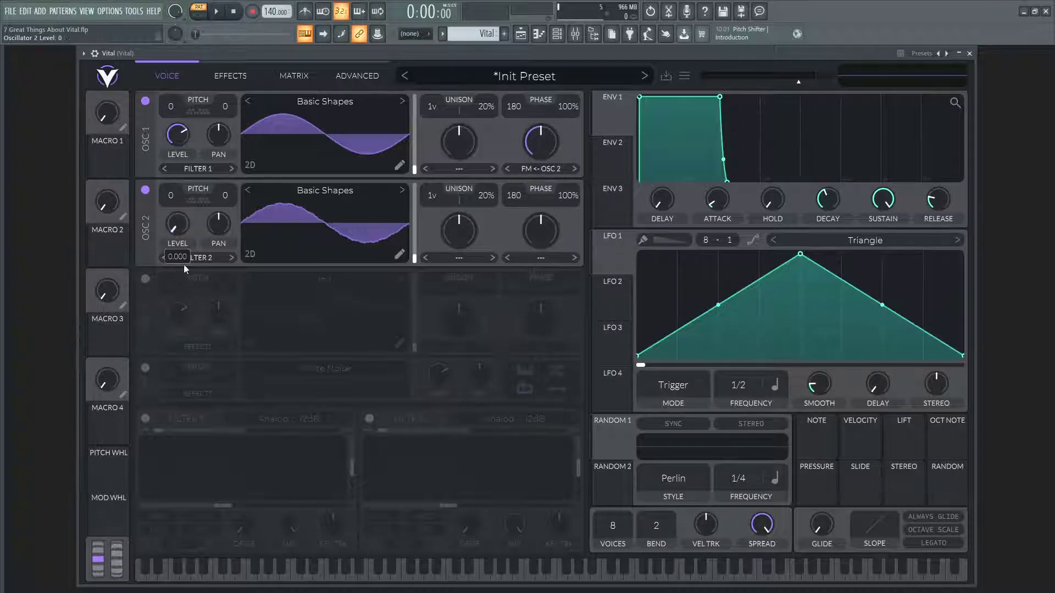
- Reduce oscillator 1's FM amount and transpose oscillator 2 to -36 semitones, settling on -24
drag(538, 151, 536, 195)
drag(173, 193, 174, 232)
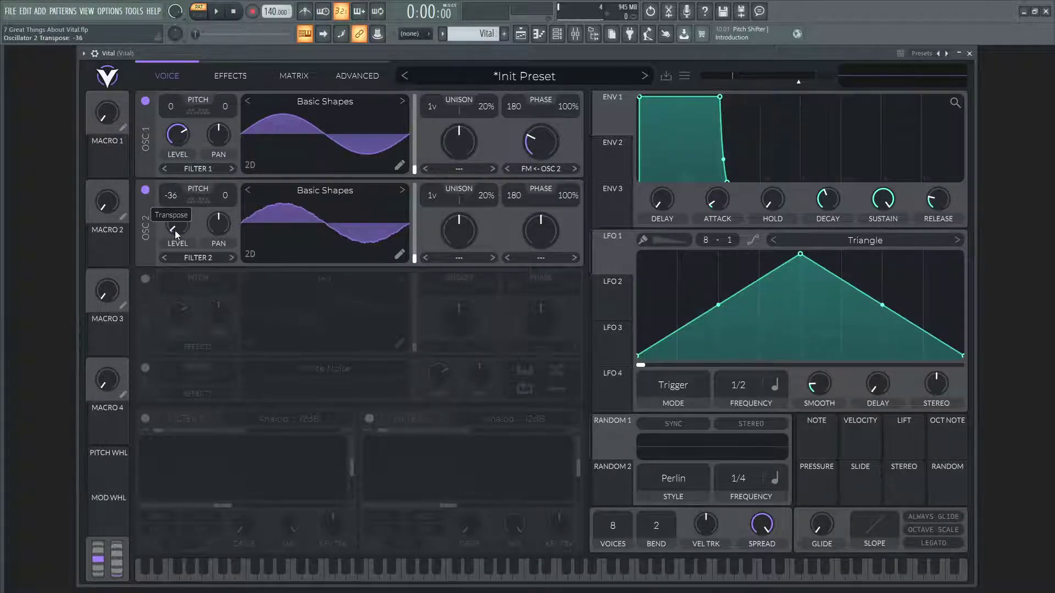
mouse_move(541, 145)
mouse_down()
mouse_move(542, 157)
mouse_move(541, 126)
mouse_move(534, 150)
mouse_move(549, 107)
mouse_move(538, 159)
mouse_up()
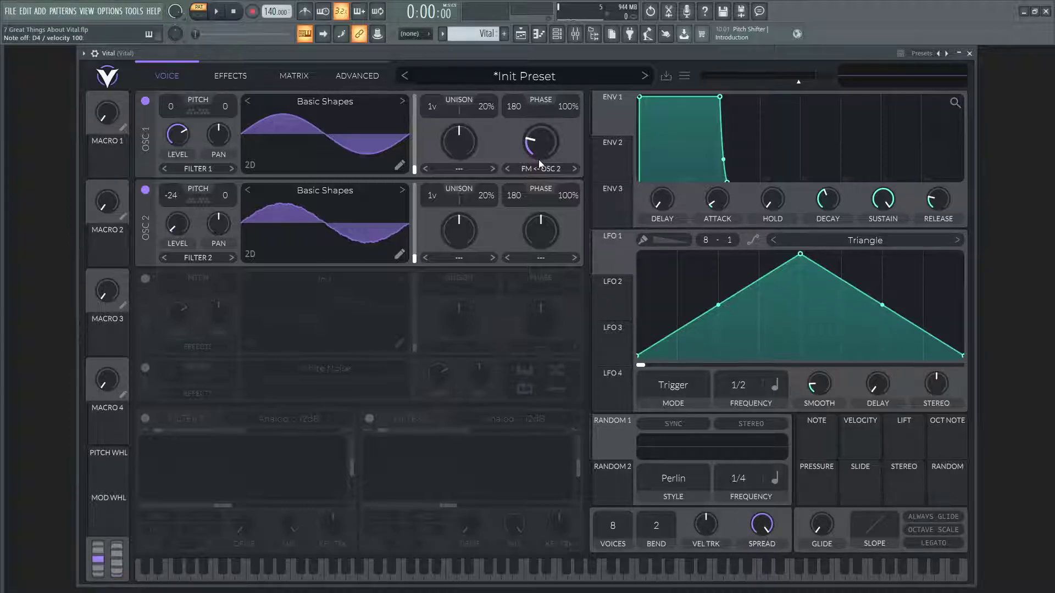
- Turn on the EQ effect and slightly adjust its low, band and high points, keeping the band gain at 0 dB
click(234, 78)
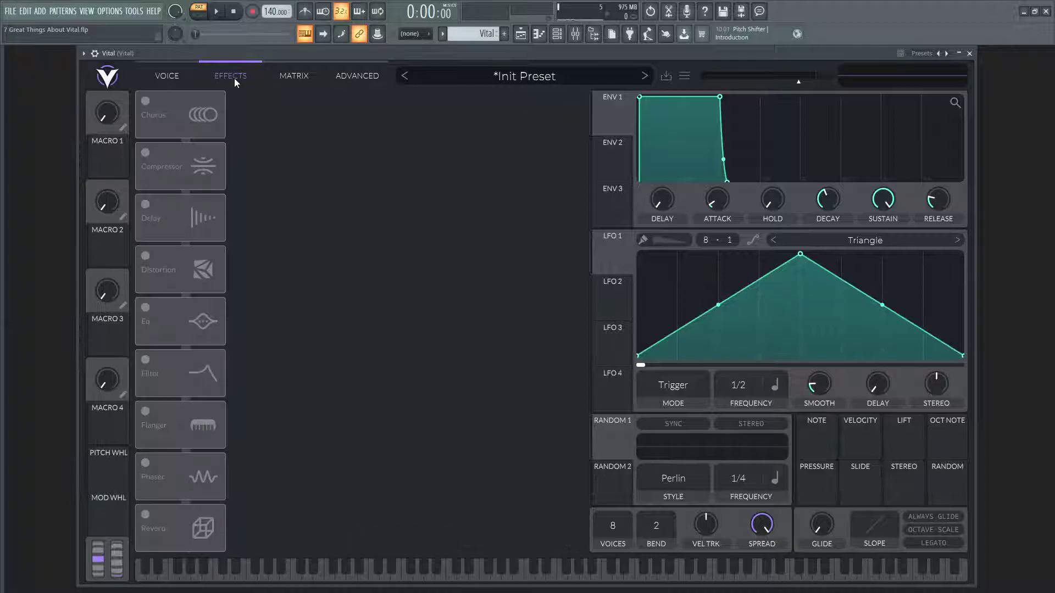
click(146, 307)
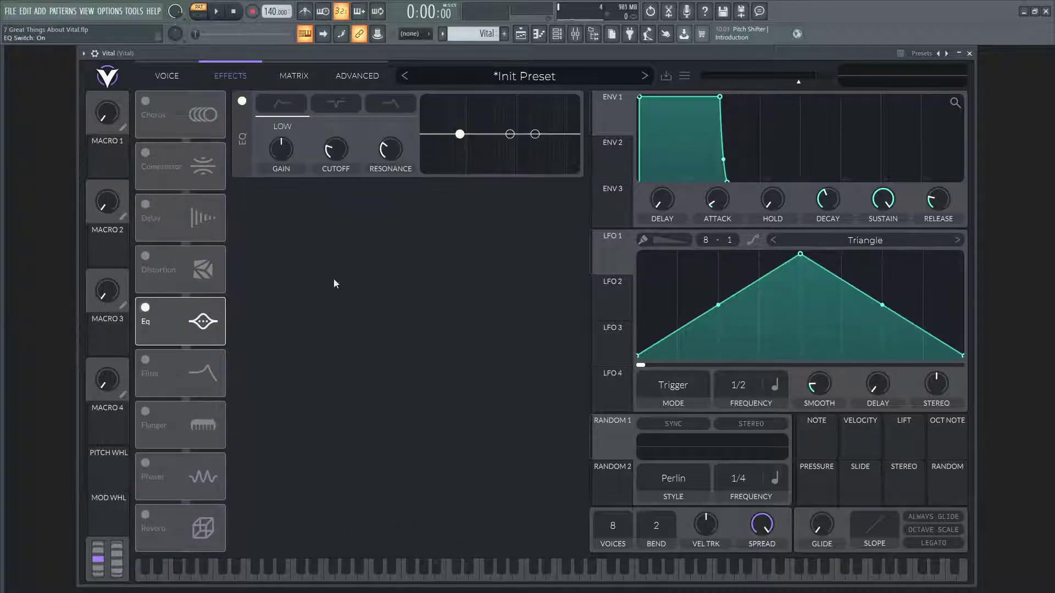
click(460, 134)
click(502, 134)
click(539, 133)
click(504, 136)
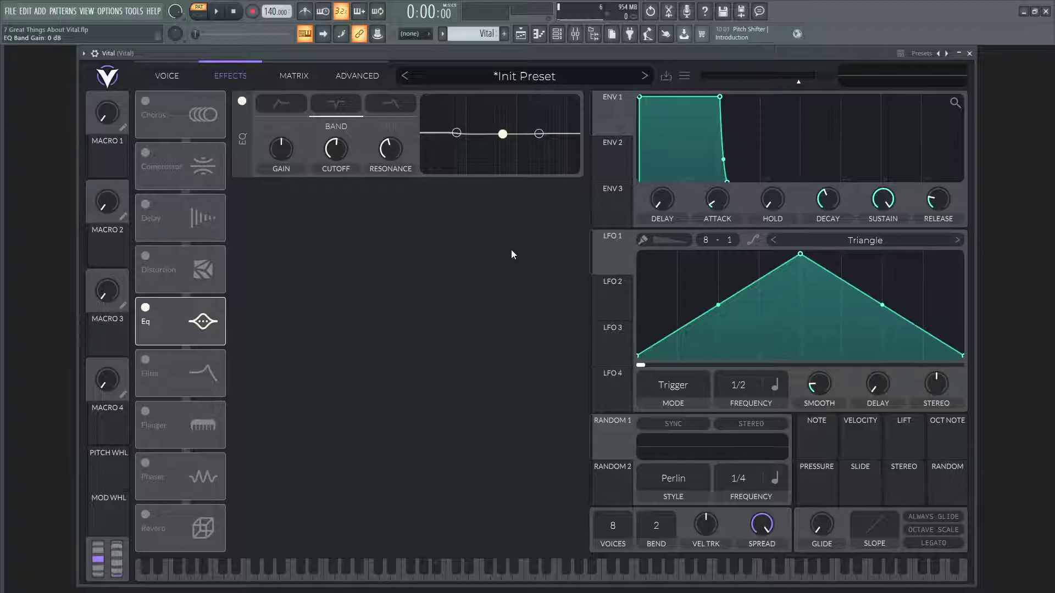
- Examine oscillator 2's edited waveform and its harmonics in the wavetable editor
click(174, 77)
click(399, 255)
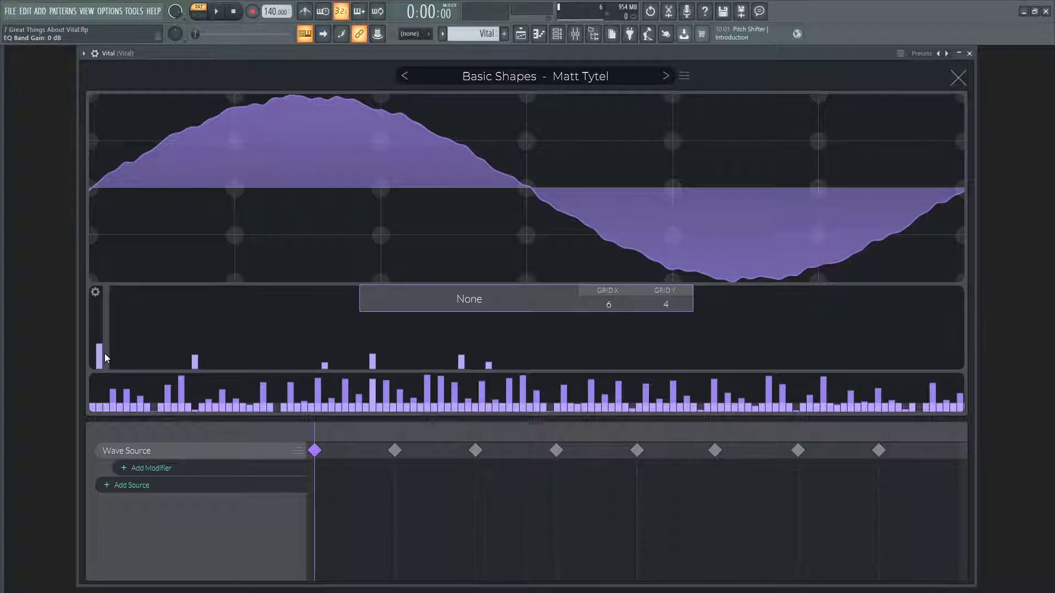
click(957, 77)
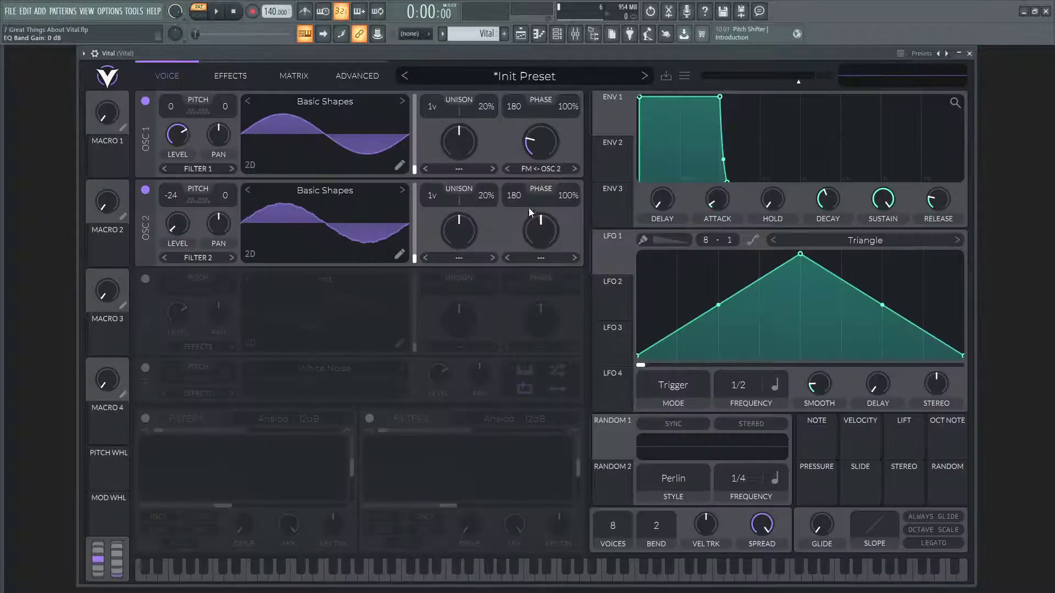
- Turn on the sampler and browse its available noise samples, keeping White Noise
click(145, 367)
click(317, 368)
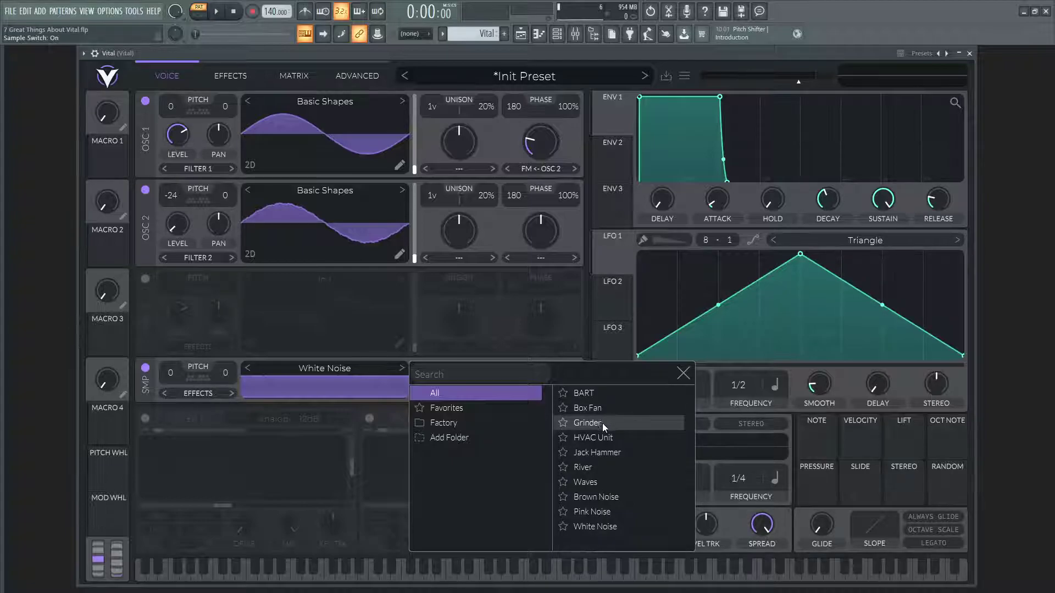
click(685, 375)
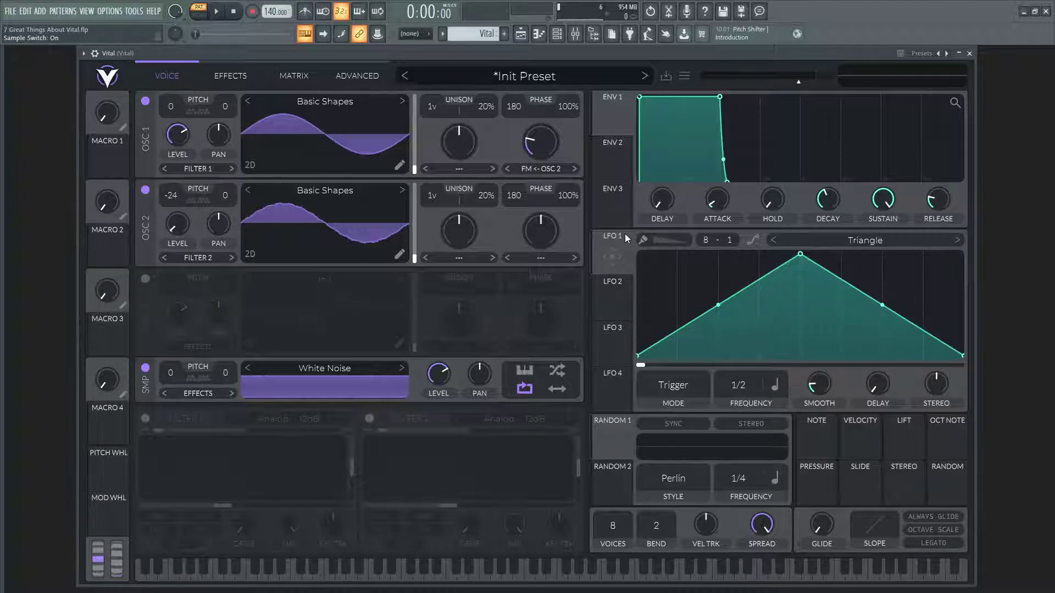
- Load the BigPad preset from the User folder and play a few notes with it
click(542, 78)
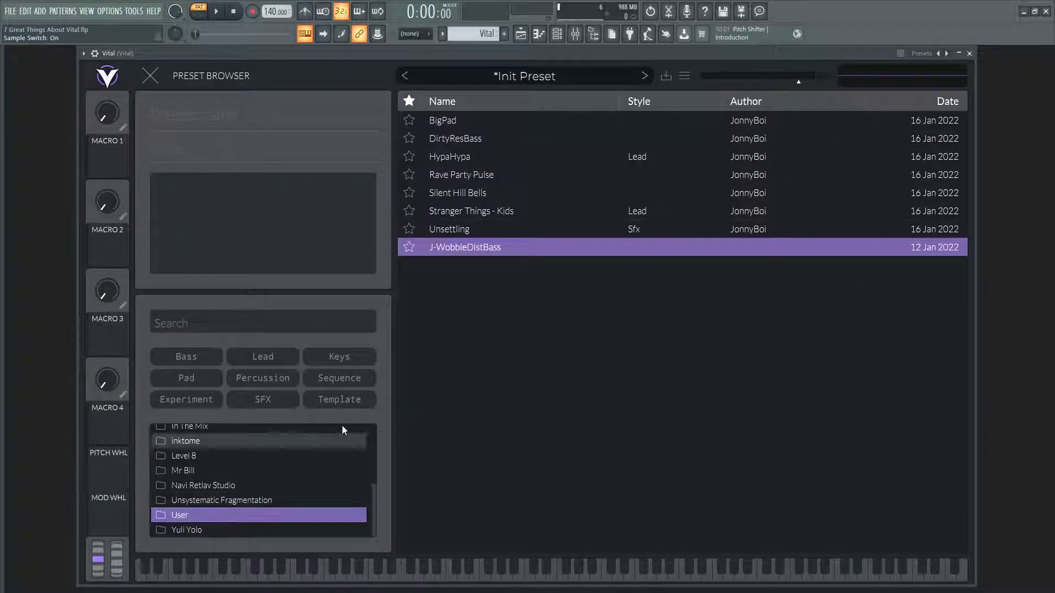
click(483, 121)
key(c)
key(q)
key(n)
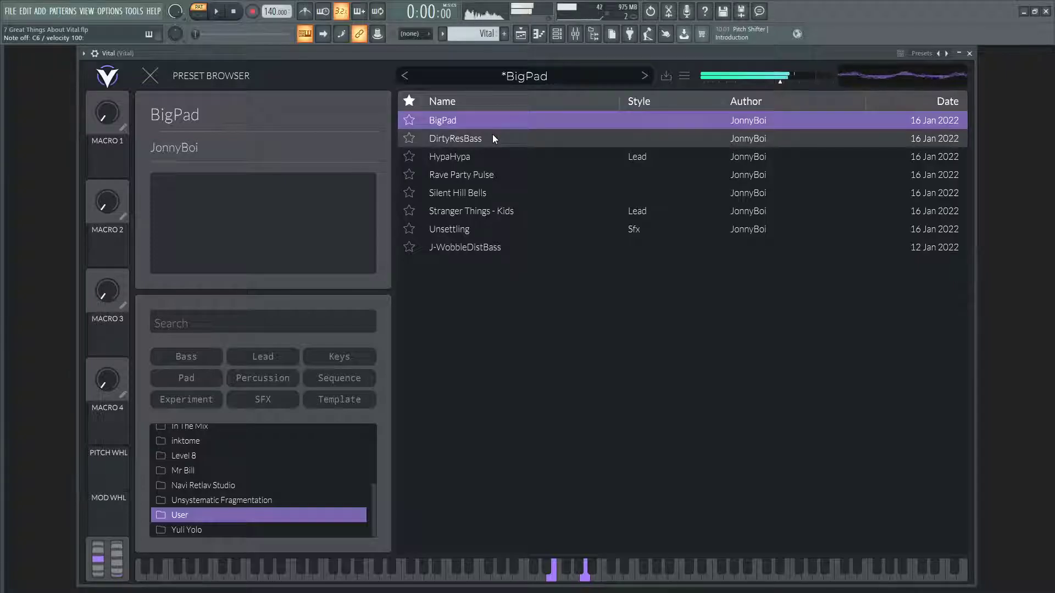
- Load the DirtyResBass preset, play notes with it and adjust the volume of the Vital mixer track
click(492, 137)
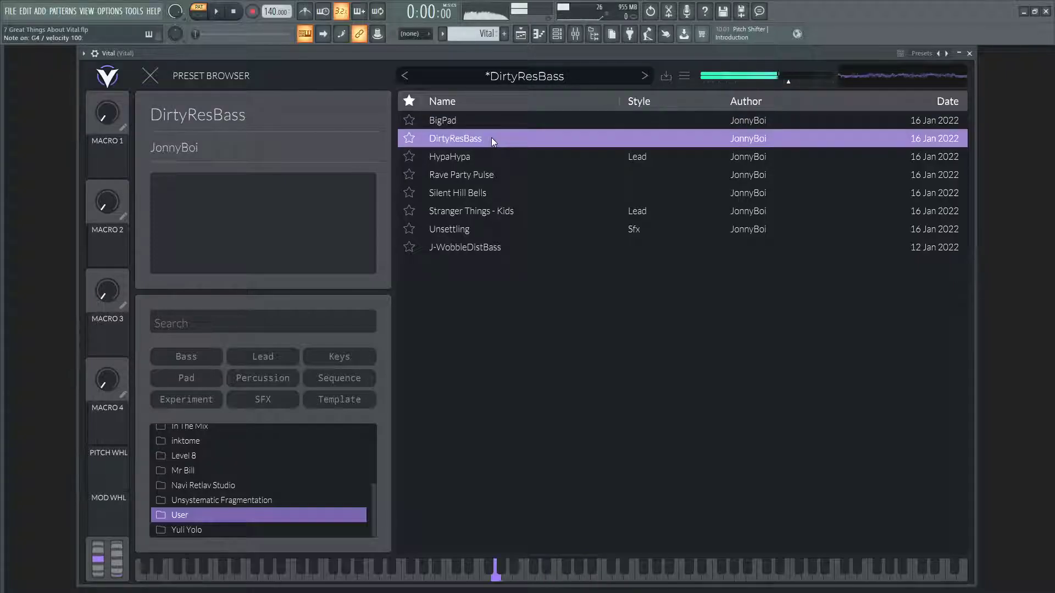
key(z)
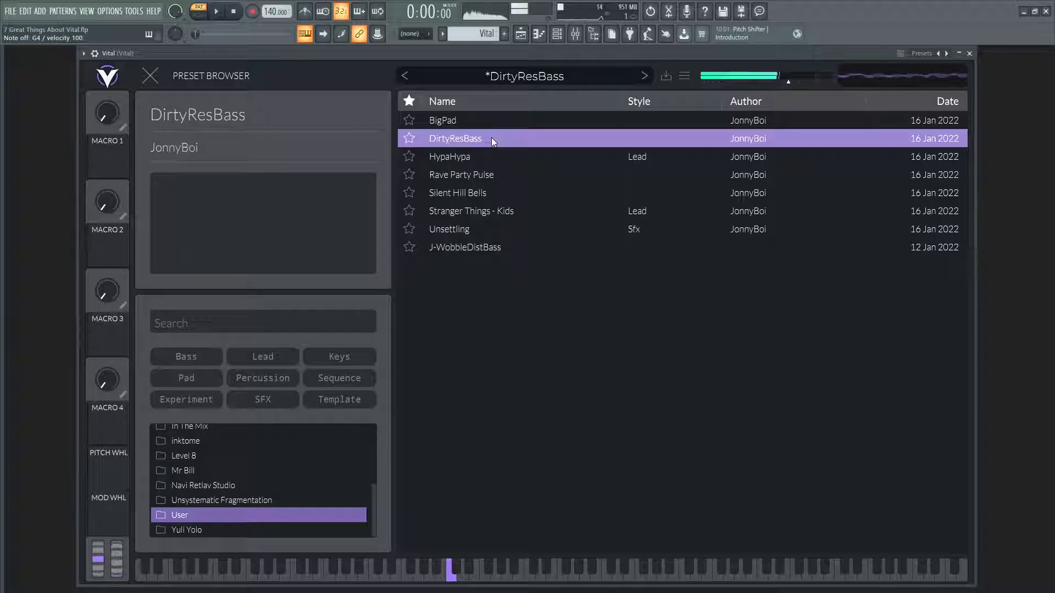
key(F9)
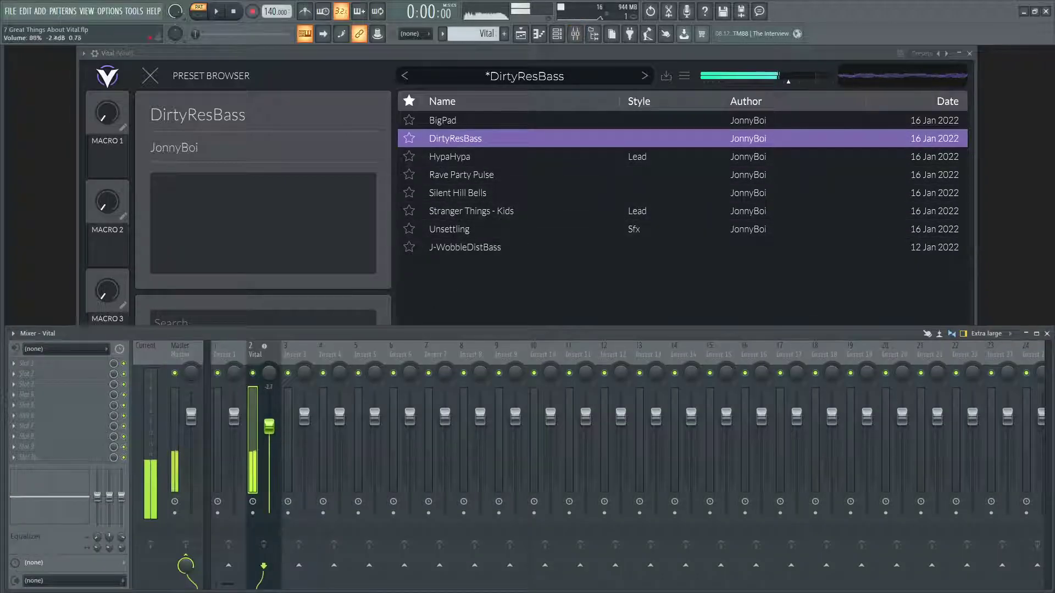
- Load the HypaHypa lead preset and play a short melody with it
click(487, 159)
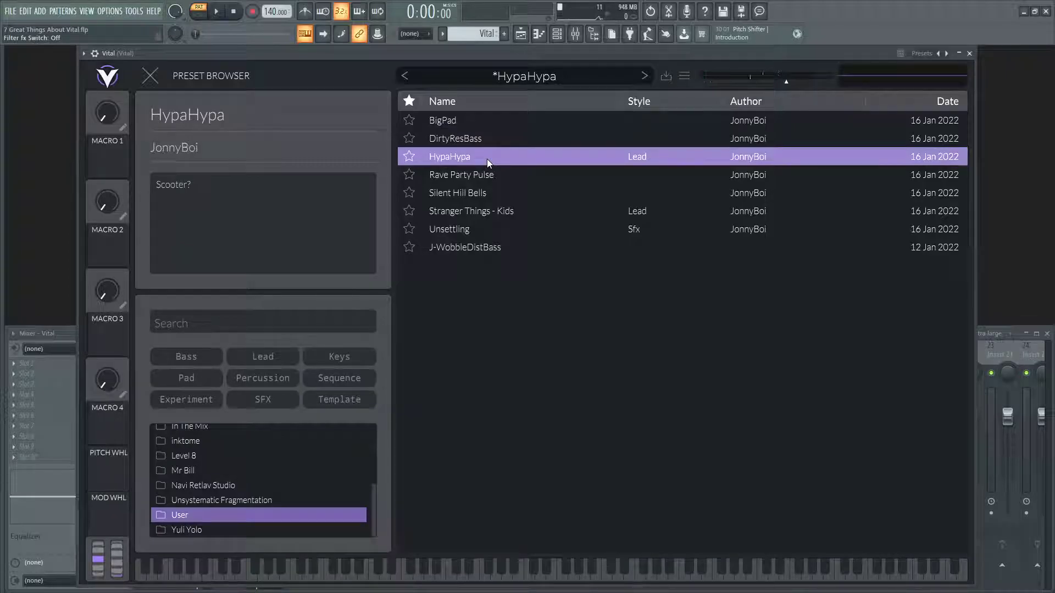
key(q)
key(q)
key(e)
key(e)
key(m)
key(w)
key(n)
- Audition the Rave Party Pulse preset, followed by Silent Hill Bells
click(476, 177)
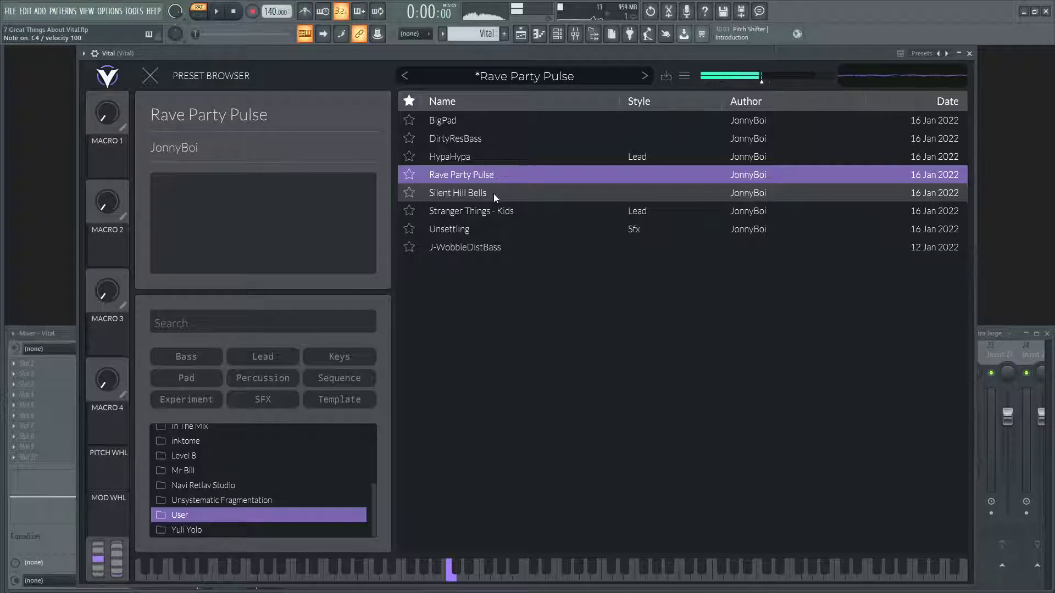
click(493, 193)
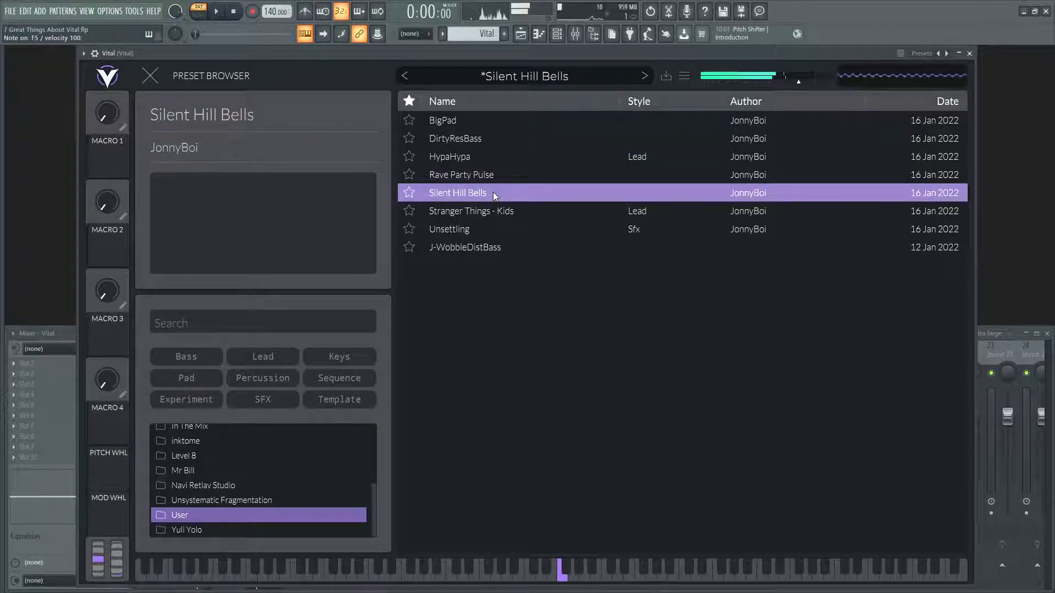
- Set the typing keyboard to the Minor Natural (Aeolian) scale and play a melody with Silent Hill Bells
right_click(305, 36)
click(395, 184)
key(e)
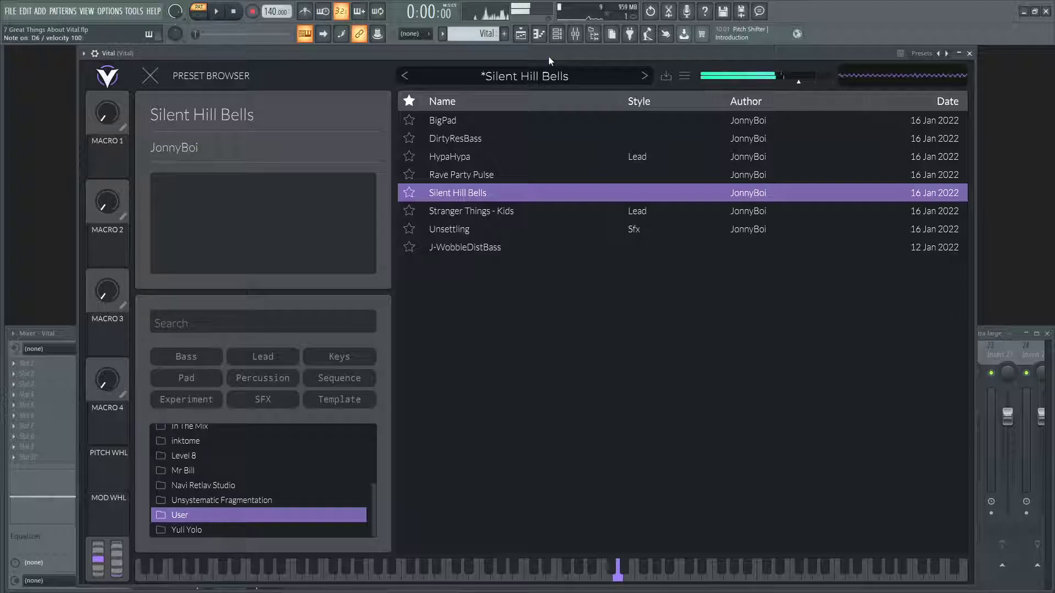
key(q)
key(n)
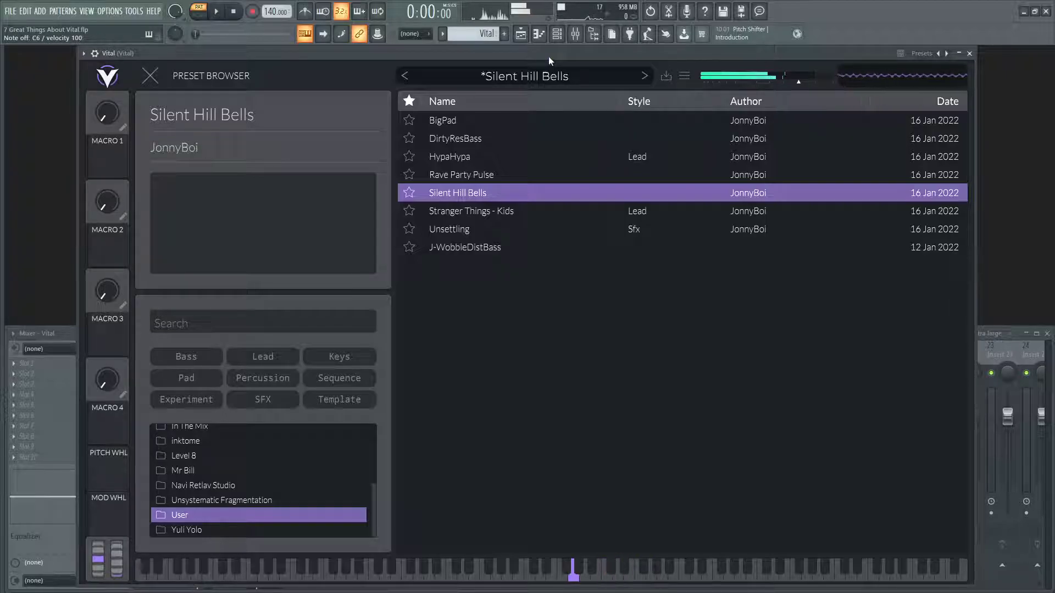
key(n)
key(q)
key(w)
key(e)
key(r)
key(w)
key(q)
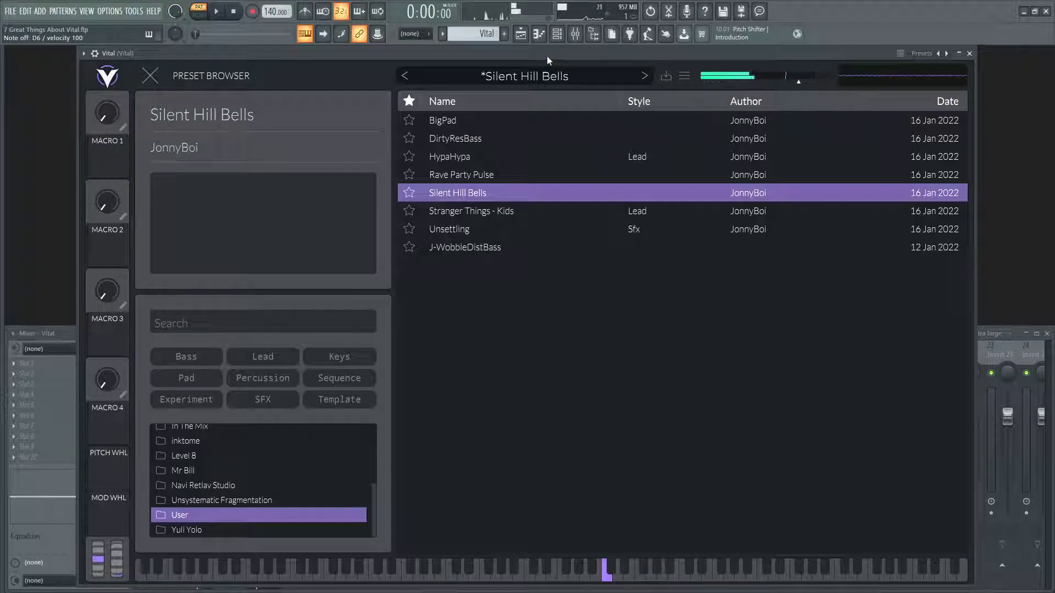
- Set the typing keyboard to the Piano layout and play an arpeggio with the Stranger Things - Kids preset
right_click(305, 34)
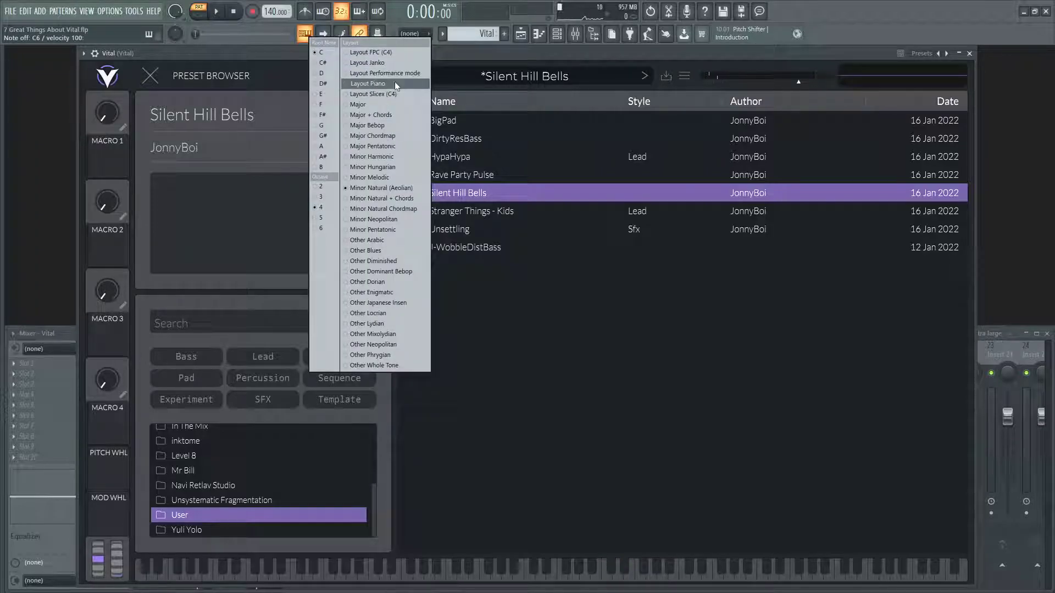
click(394, 81)
click(472, 214)
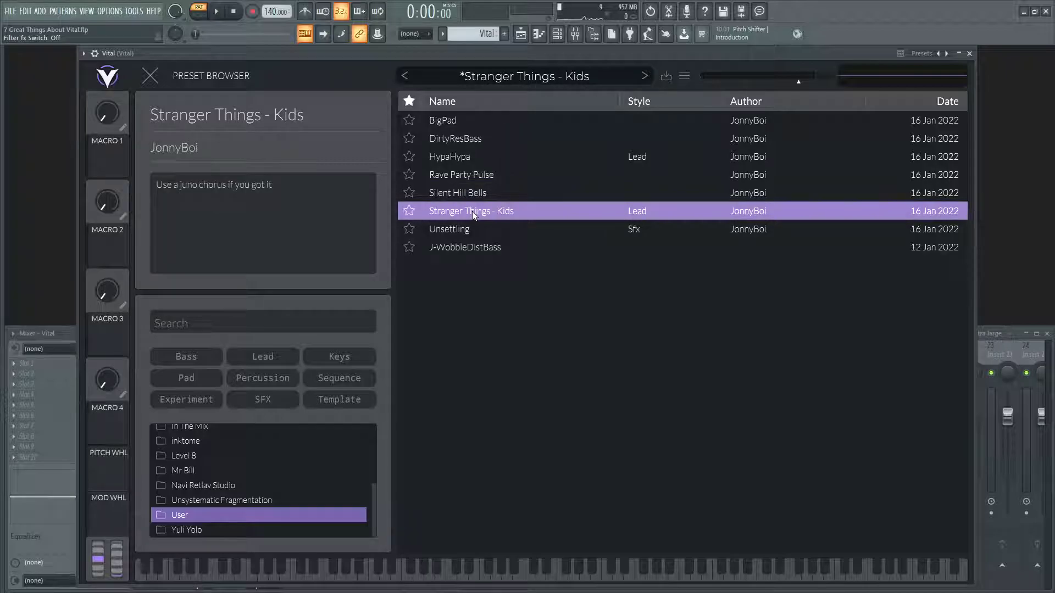
key(j)
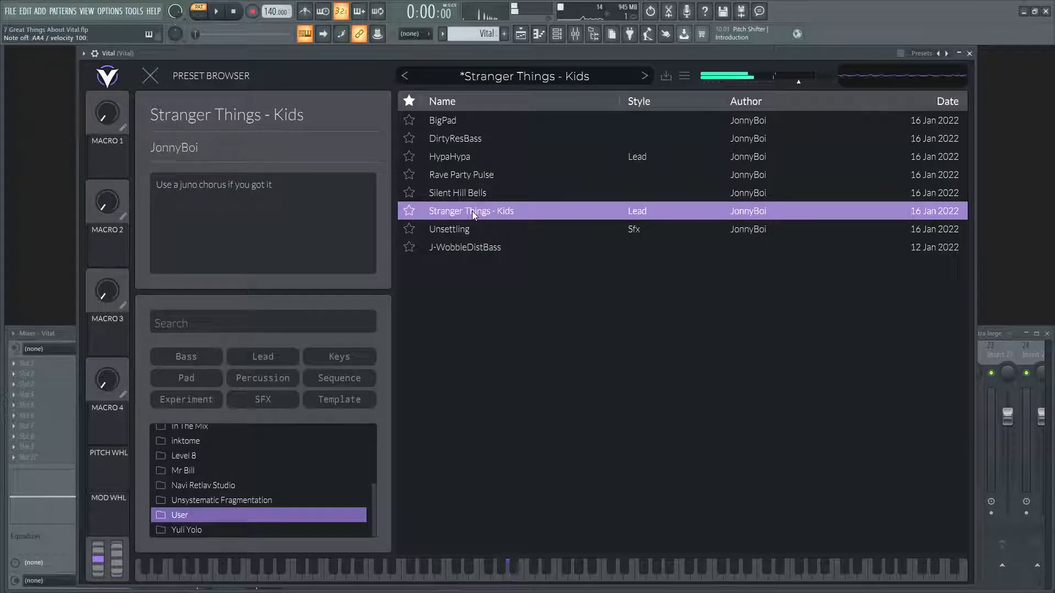
key(b)
key(v)
key(j)
key(b)
key(j)
key(v)
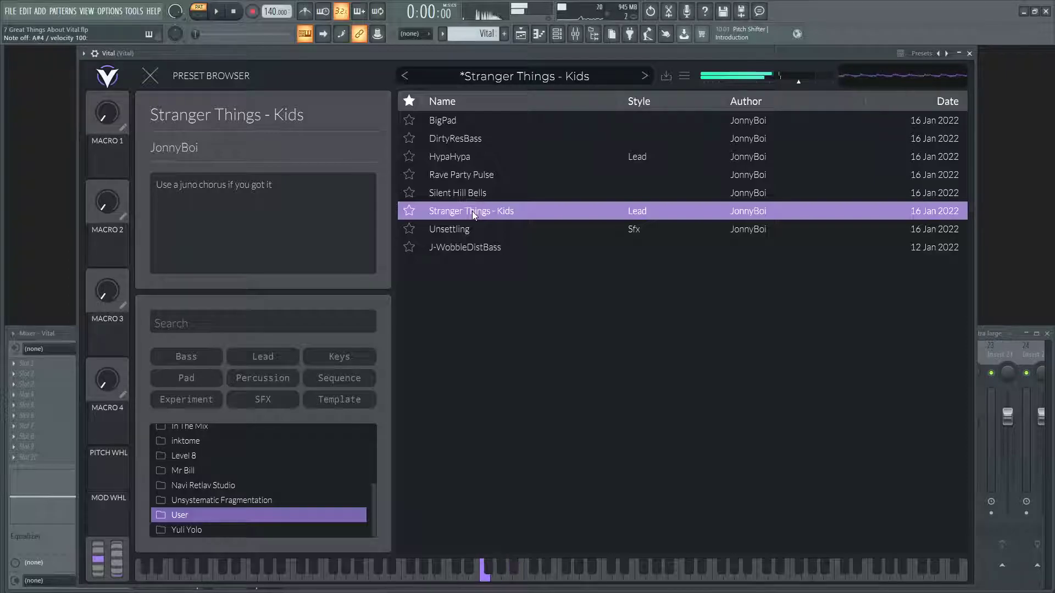
- Load the Unsettling preset, hold a low note and adjust the volume of the Vital mixer track
click(465, 230)
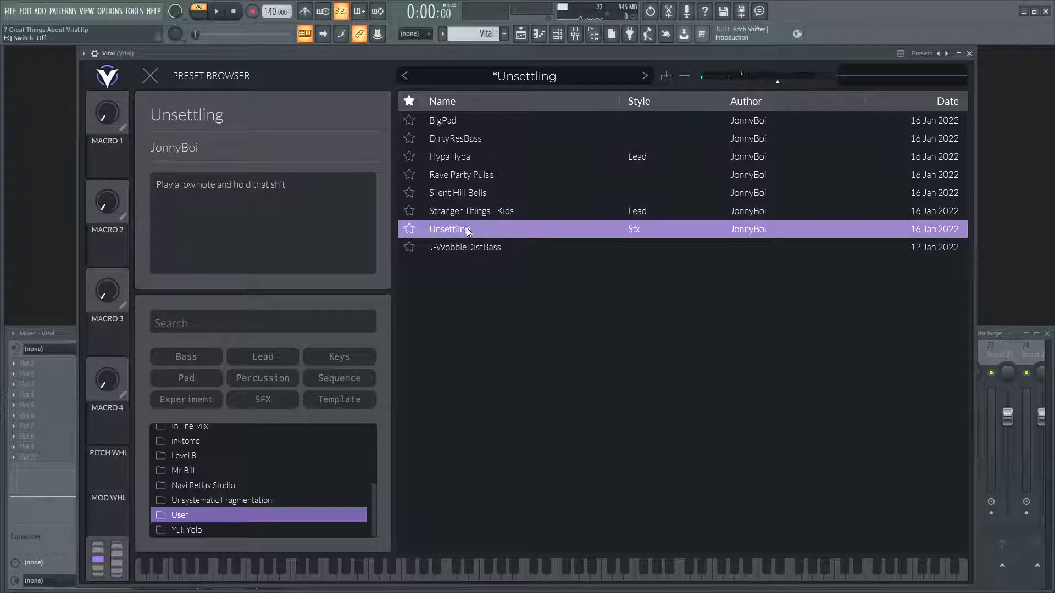
key(F9)
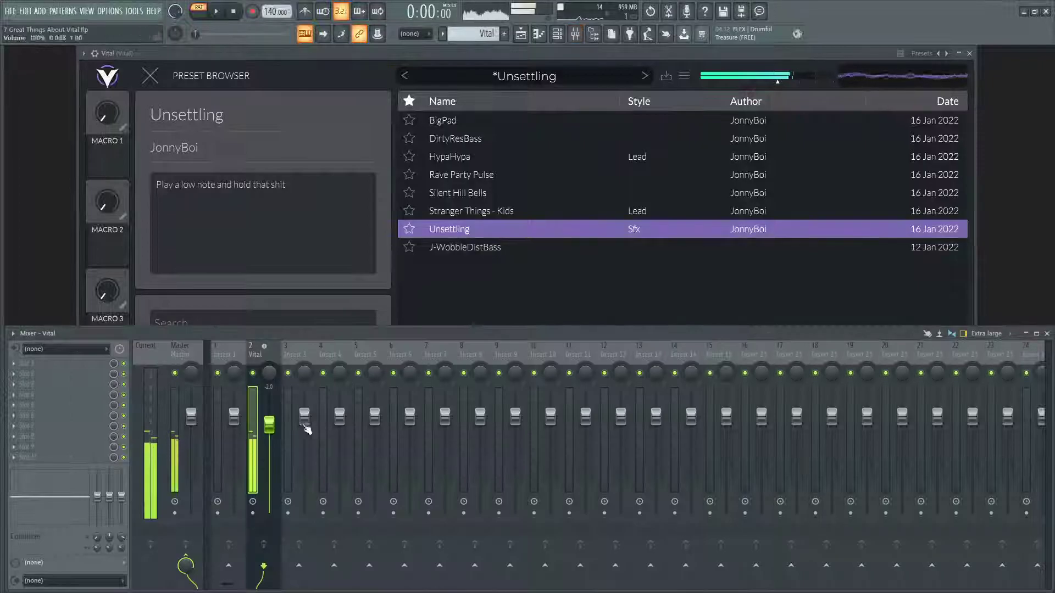
click(568, 291)
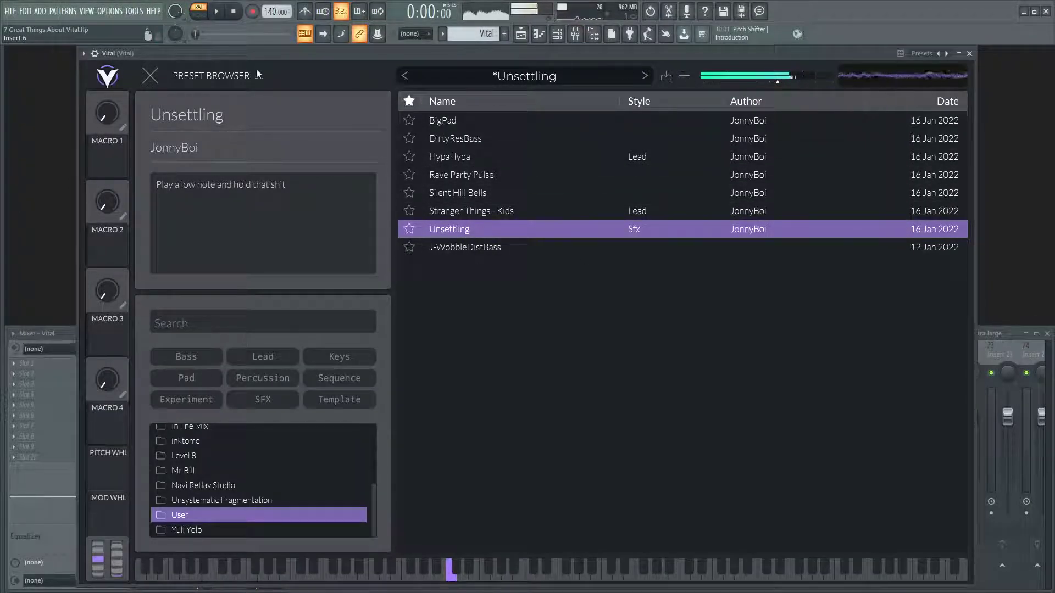
- Examine the oscillator settings and effects chain of the Unsettling preset
click(150, 75)
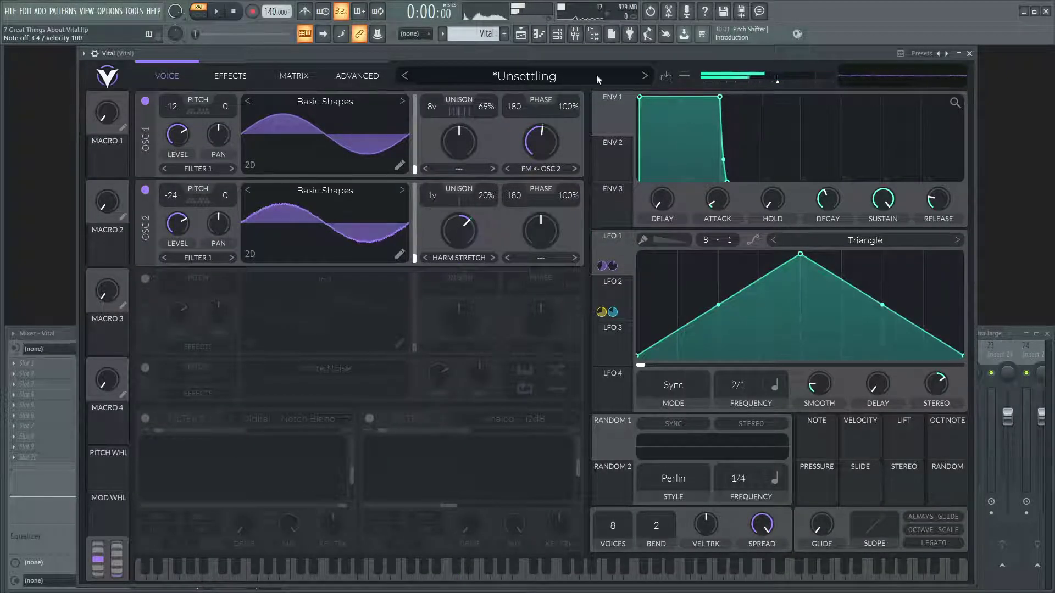
click(230, 76)
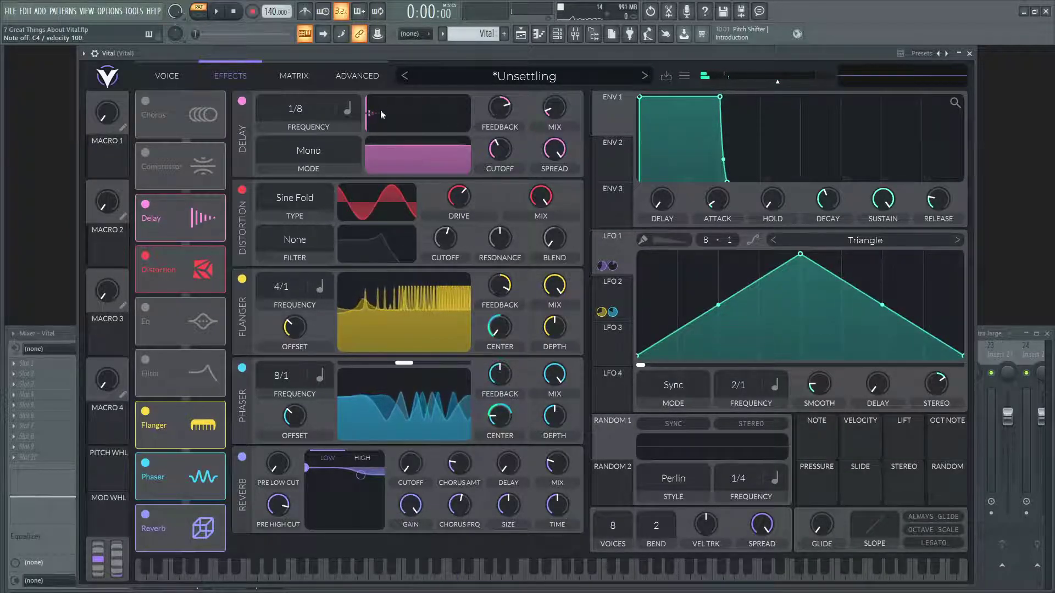
- Load the J-WobbleDistBass preset, play it and return to its effects chain
click(526, 76)
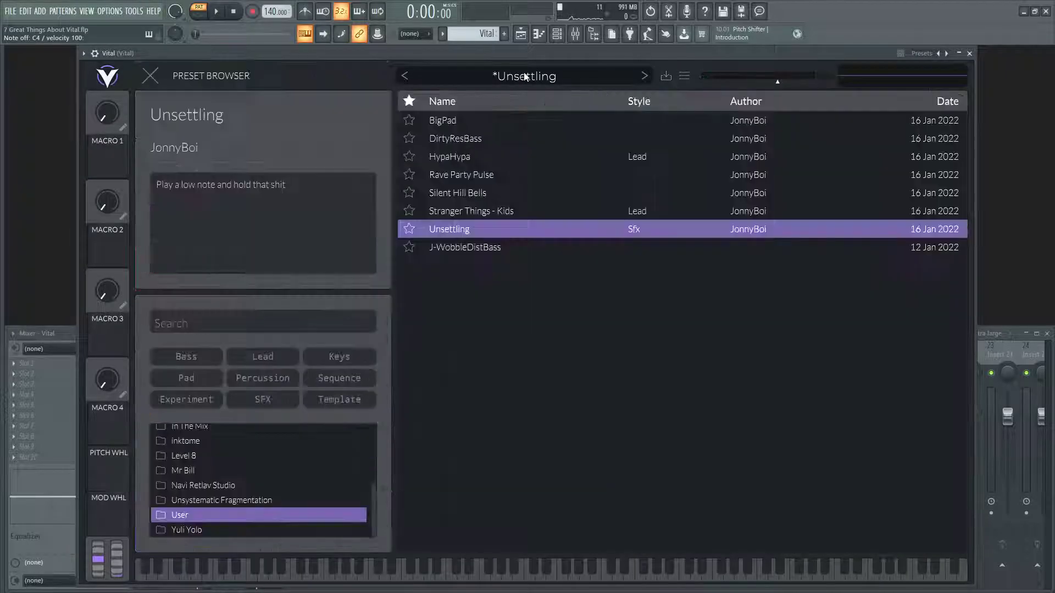
click(593, 245)
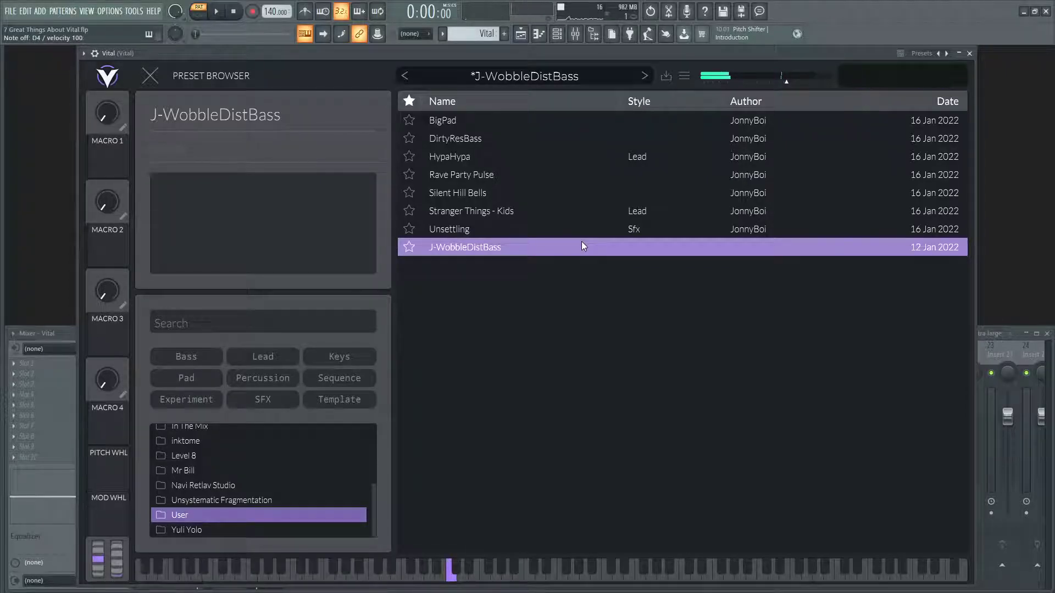
click(150, 75)
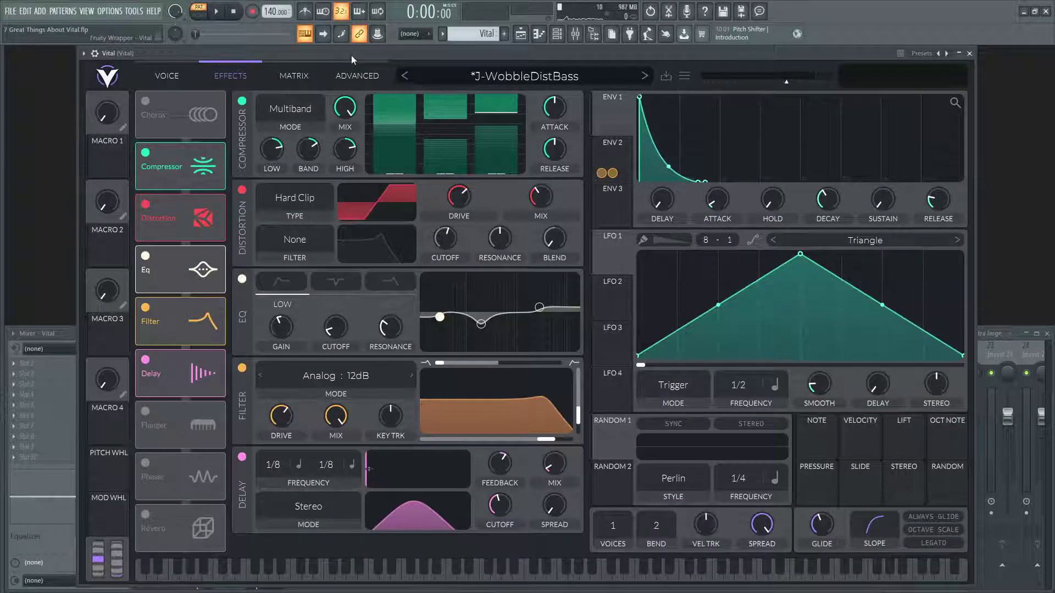